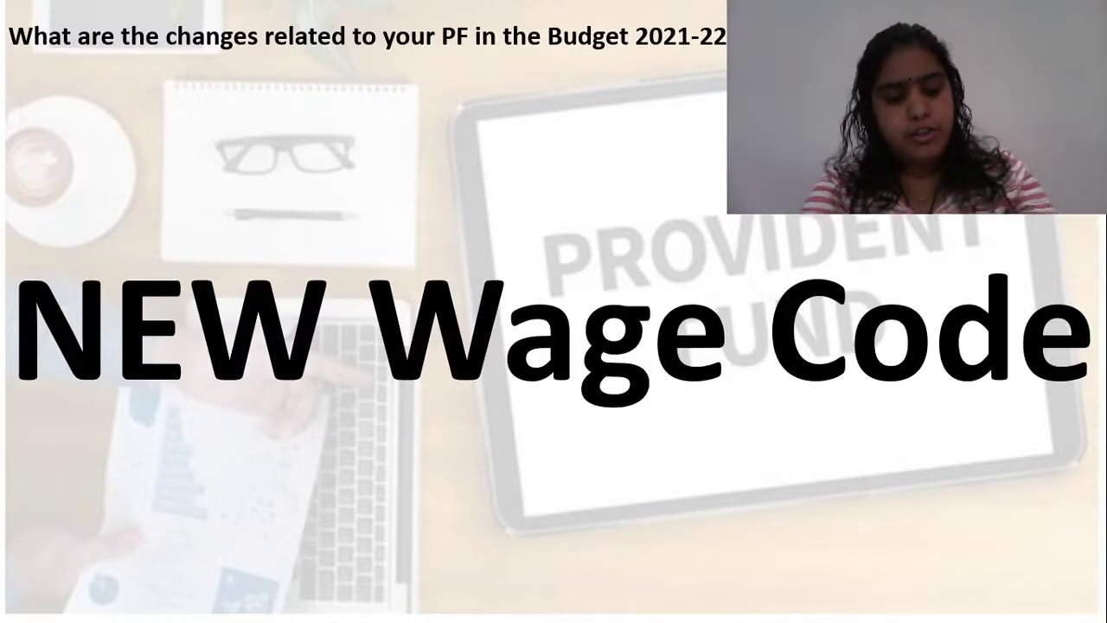
Leave the NEW Wage Code slide and switch to the PF SDWH new wage Excel sheet
{"action": "key", "text": "alt+Tab"}
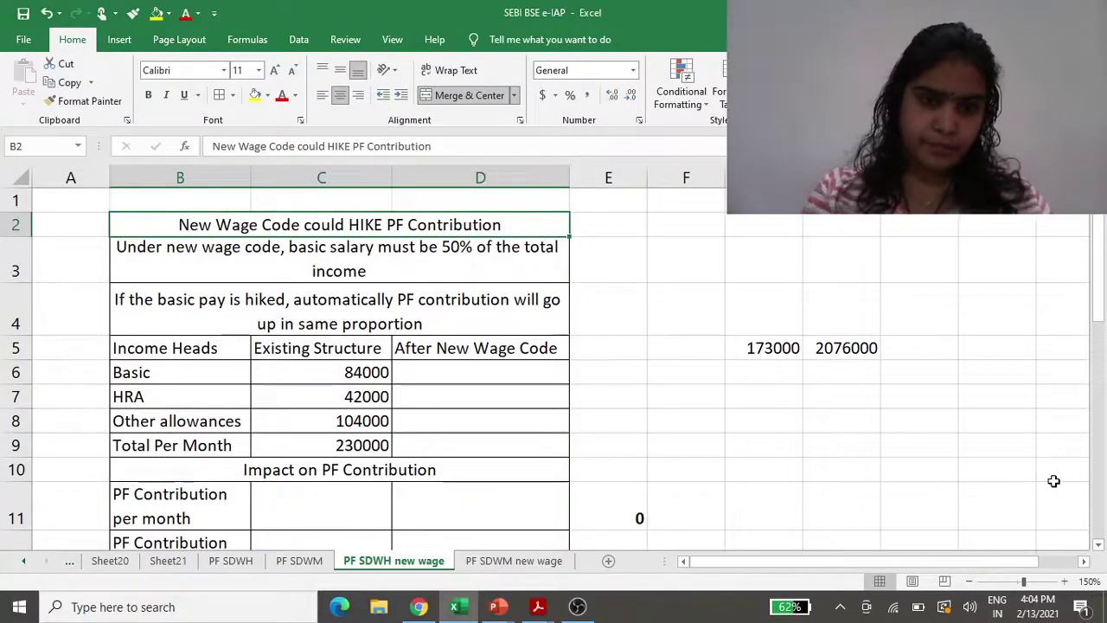
{"action": "key", "text": "Down"}
{"action": "key", "text": "Down"}
{"action": "key", "text": "Down"}
{"action": "key", "text": "Right"}
{"action": "key", "text": "Right"}
{"action": "key", "text": "Down"}
{"action": "key", "text": "Down"}
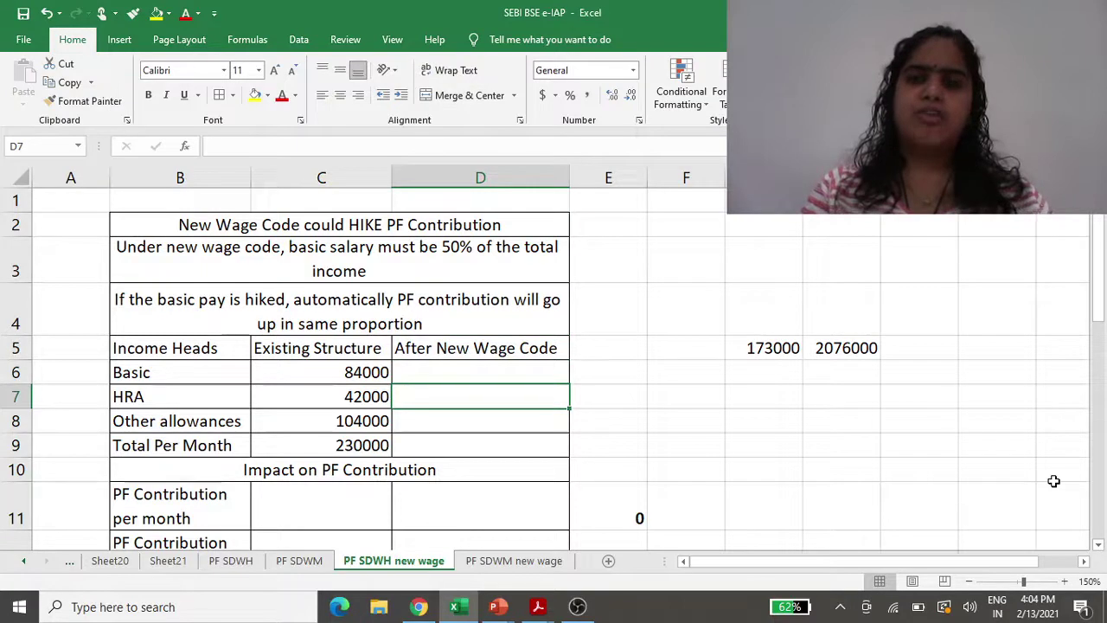
{"action": "key", "text": "Left"}
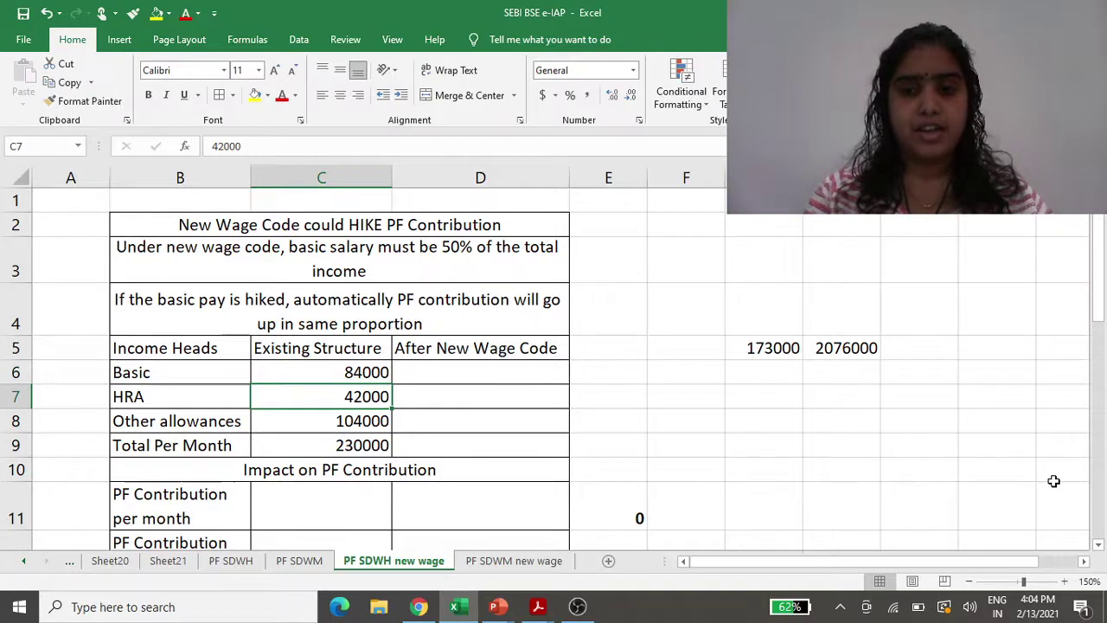
{"action": "key", "text": "Down"}
{"action": "key", "text": "Down"}
{"action": "key", "text": "Down"}
{"action": "key", "text": "Up"}
{"action": "key", "text": "Down"}
{"action": "key", "text": "Up"}
{"action": "key", "text": "Up"}
{"action": "key", "text": "Up"}
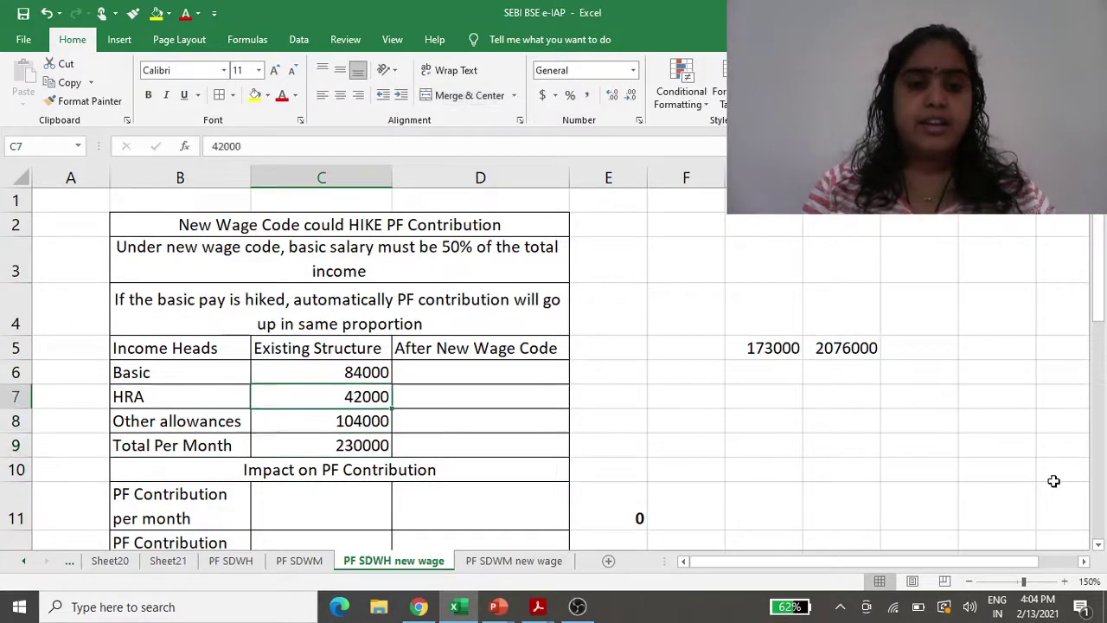
{"action": "key", "text": "Up"}
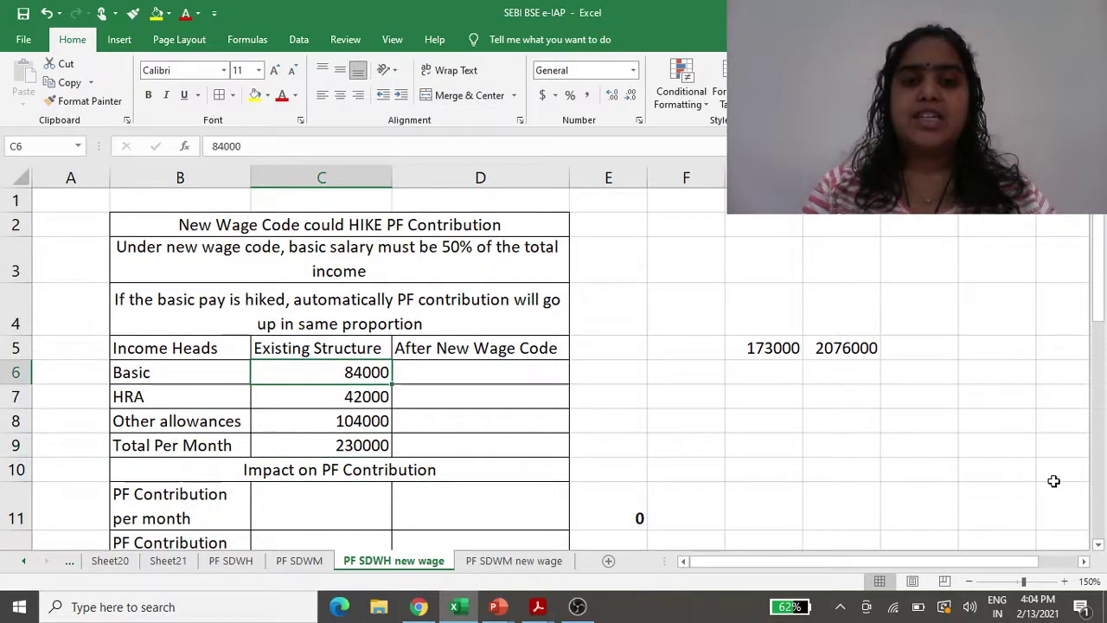
{"action": "key", "text": "Down"}
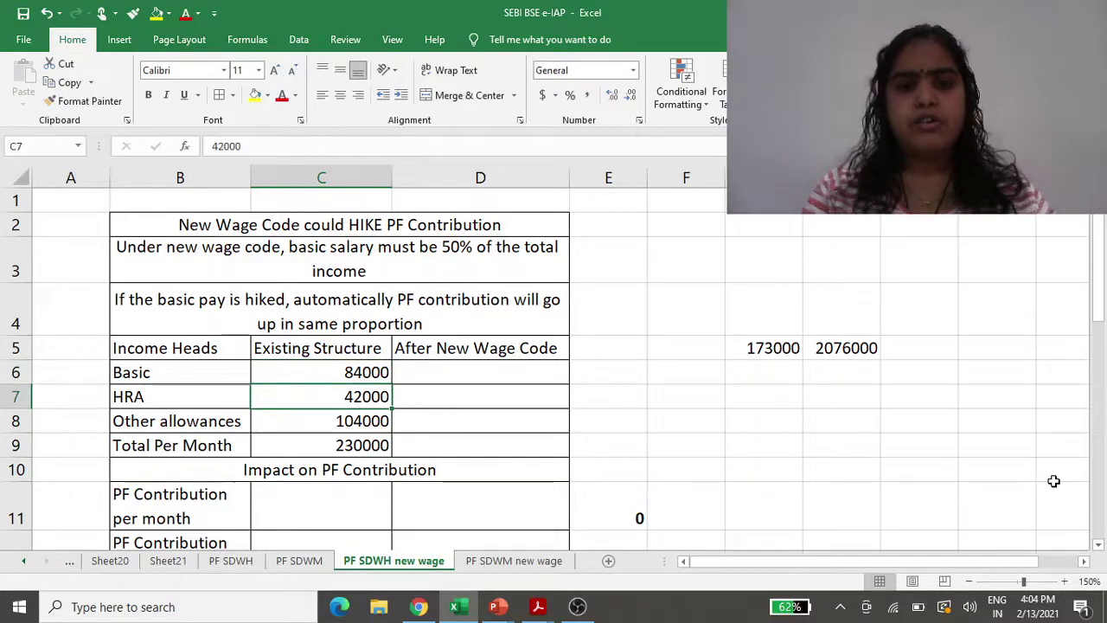
{"action": "key", "text": "Down"}
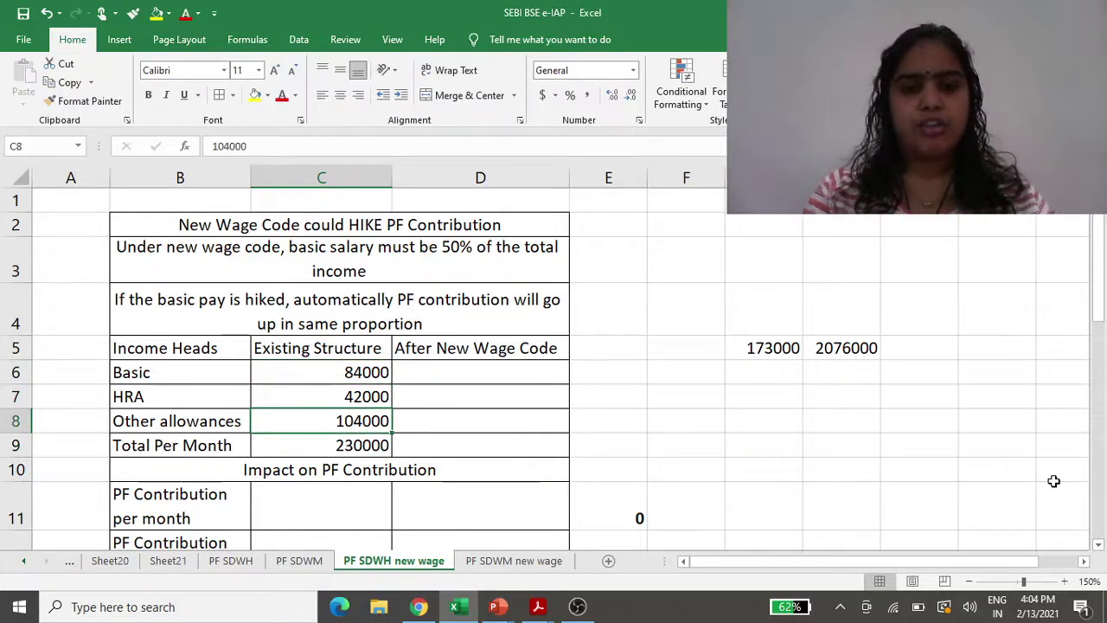
{"action": "key", "text": "Down"}
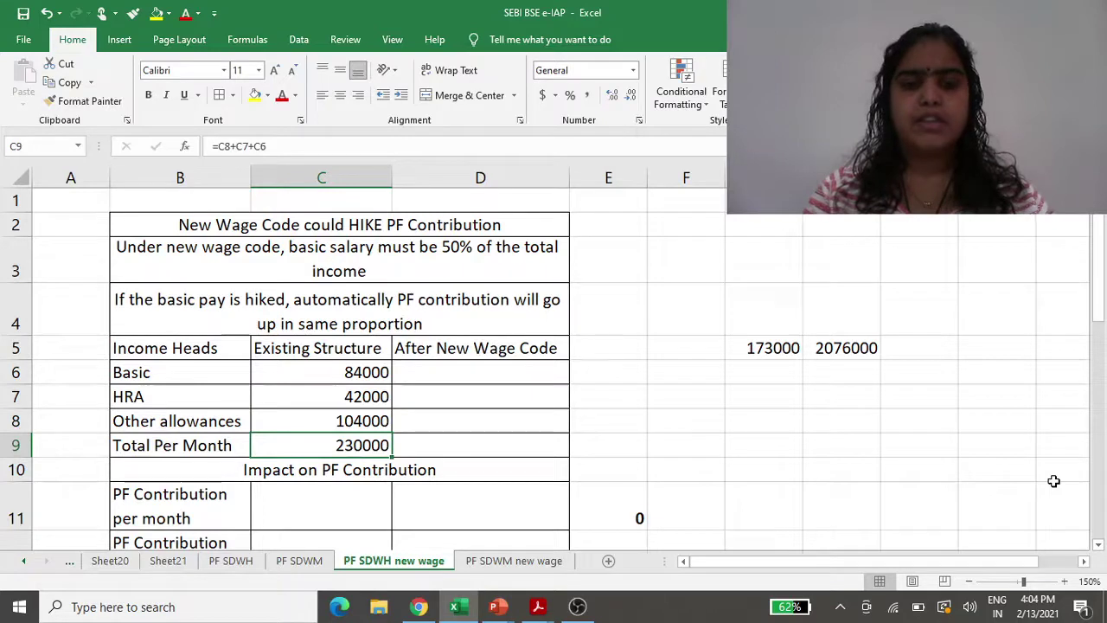
{"action": "key", "text": "Right"}
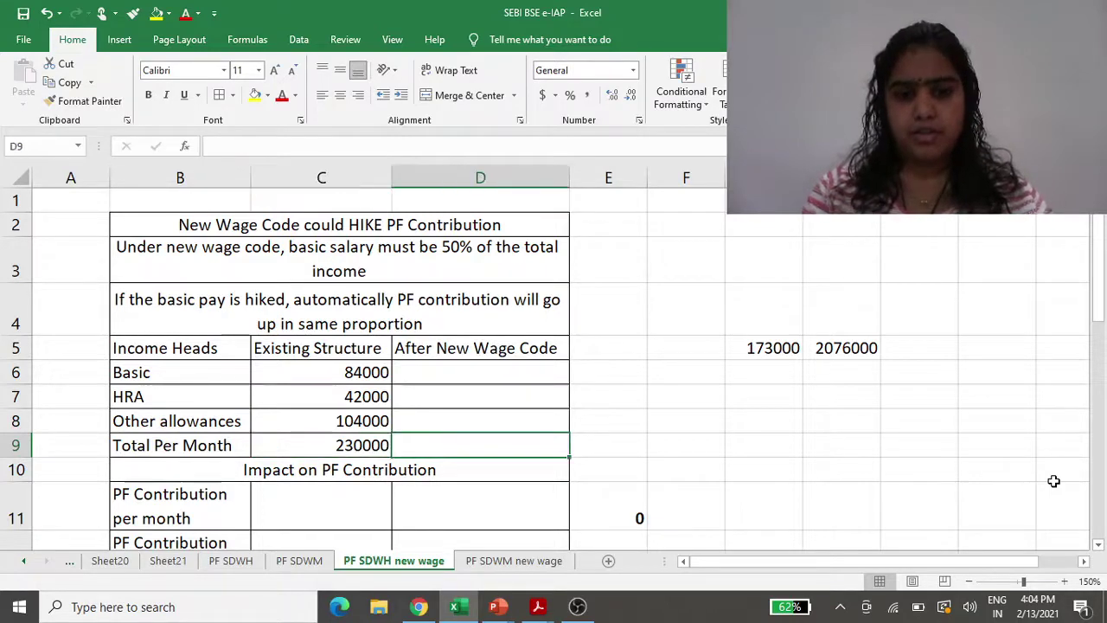
Enter =C9 in D9 so the new wage code total reads 230000
{"action": "type", "text": "="}
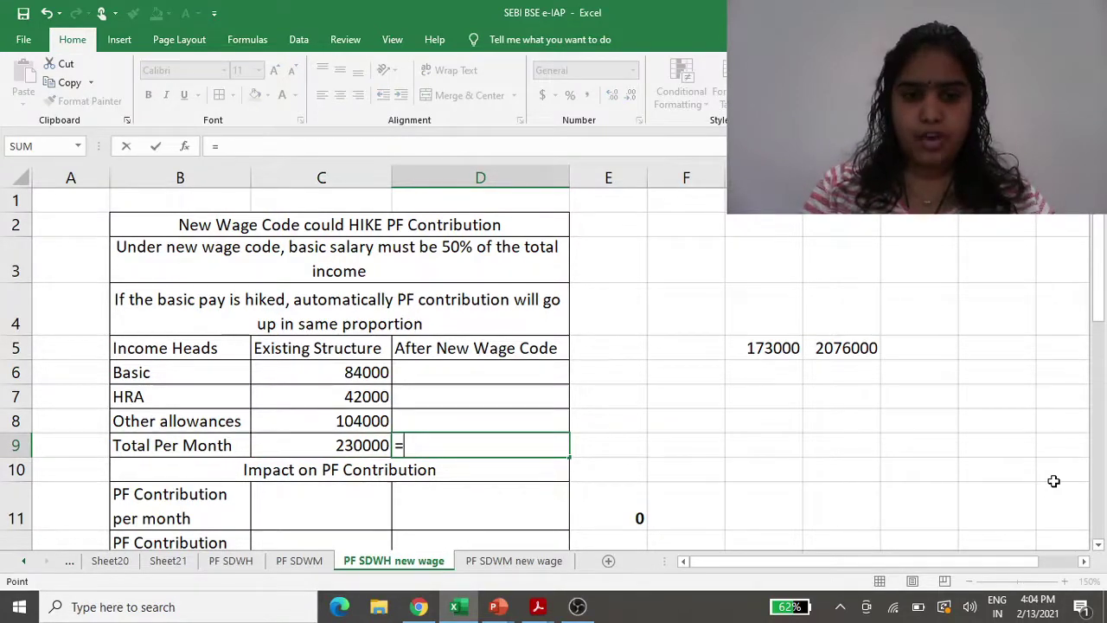
{"action": "key", "text": "Left"}
{"action": "key", "text": "Return"}
Set the new Basic in D6 to =50%*D9, giving 115000
{"action": "key", "text": "Up"}
{"action": "key", "text": "Up"}
{"action": "key", "text": "Up"}
{"action": "key", "text": "Up"}
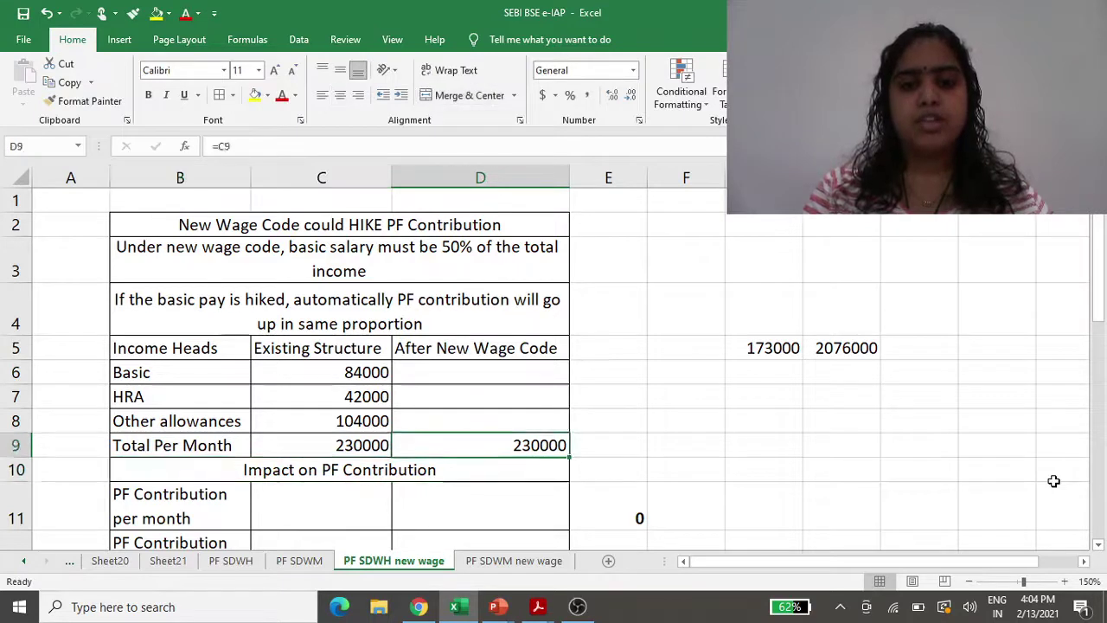
{"action": "type", "text": "=40%"}
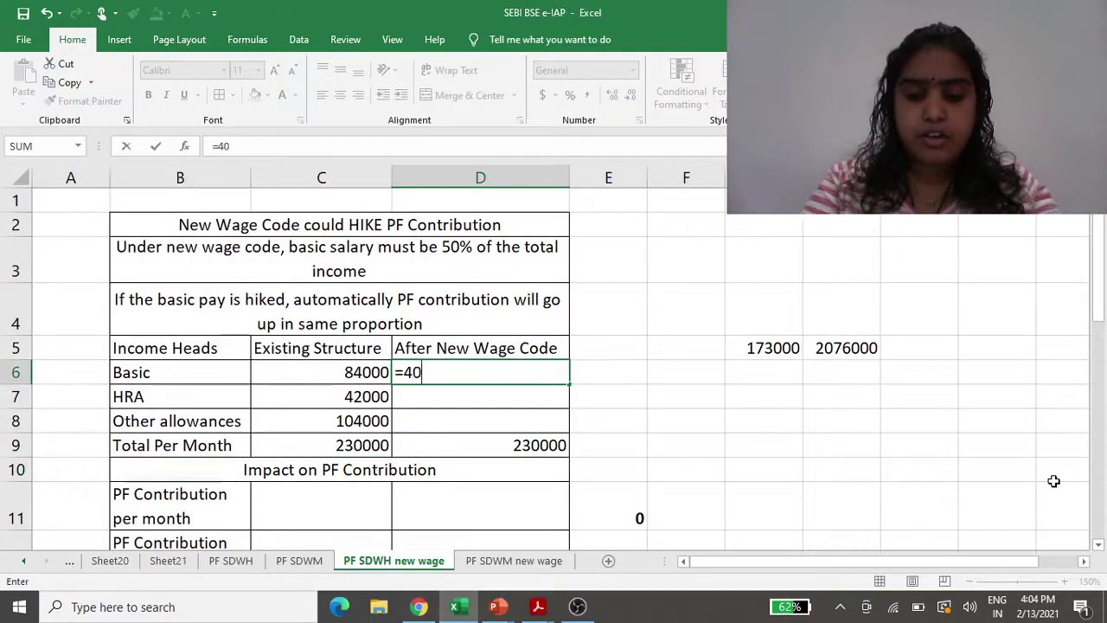
{"action": "key", "text": "BackSpace"}
{"action": "key", "text": "BackSpace"}
{"action": "key", "text": "BackSpace"}
{"action": "type", "text": "505"}
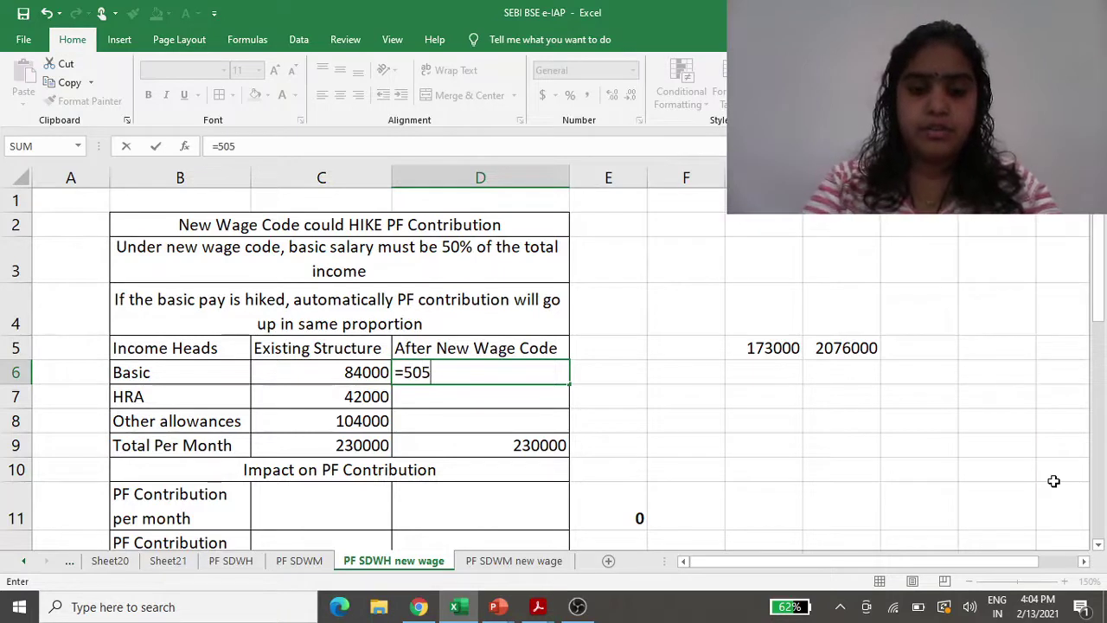
{"action": "key", "text": "BackSpace"}
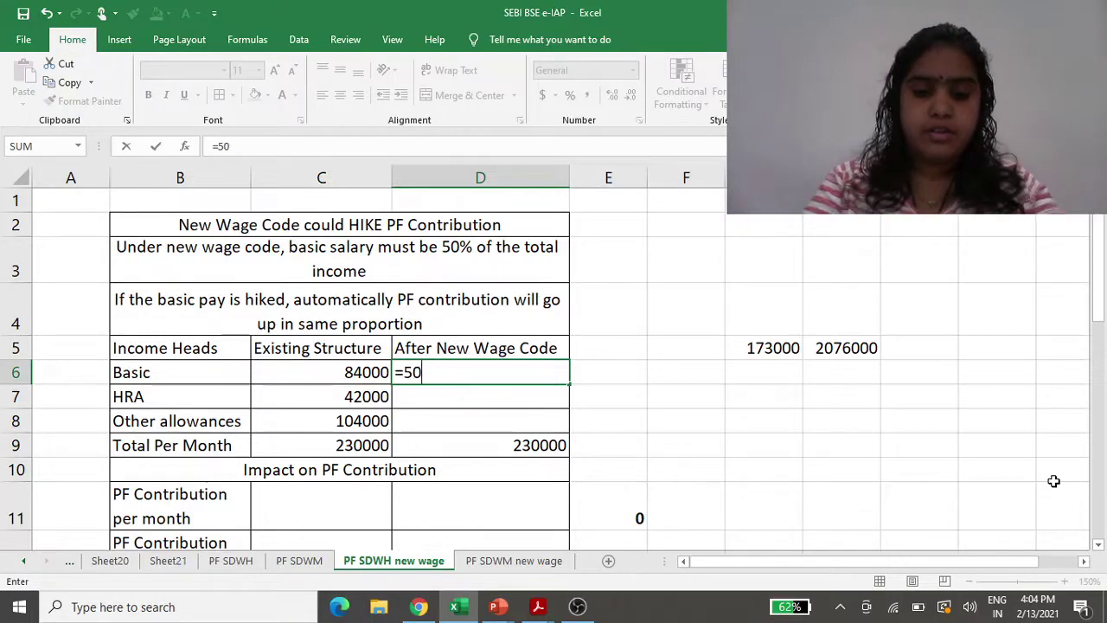
{"action": "type", "text": "%*"}
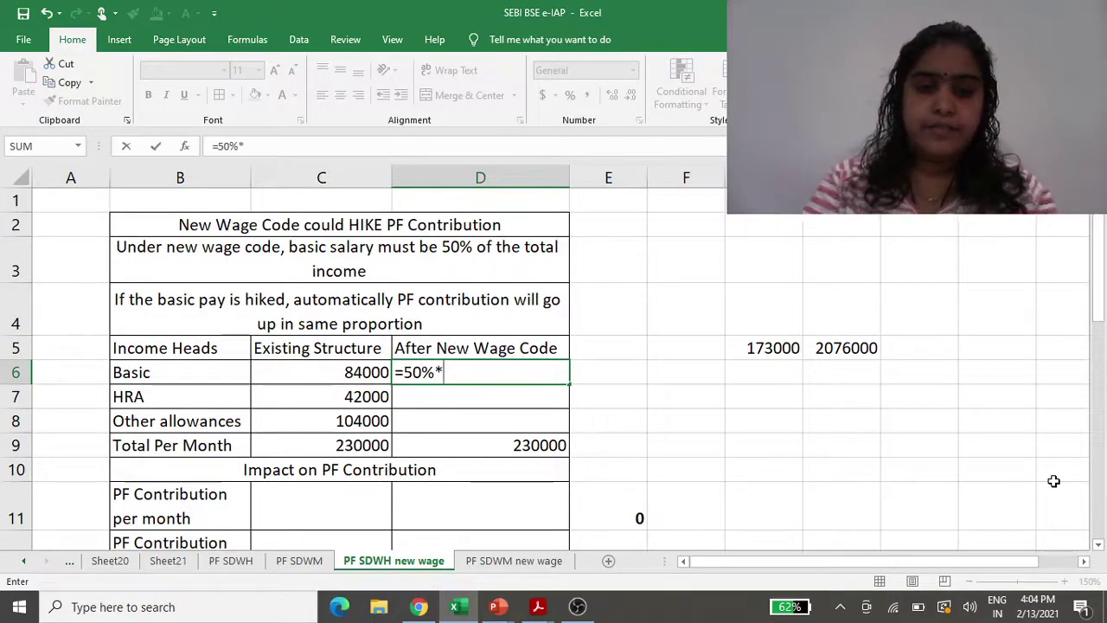
{"action": "key", "text": "Down"}
{"action": "key", "text": "Down"}
{"action": "key", "text": "Down"}
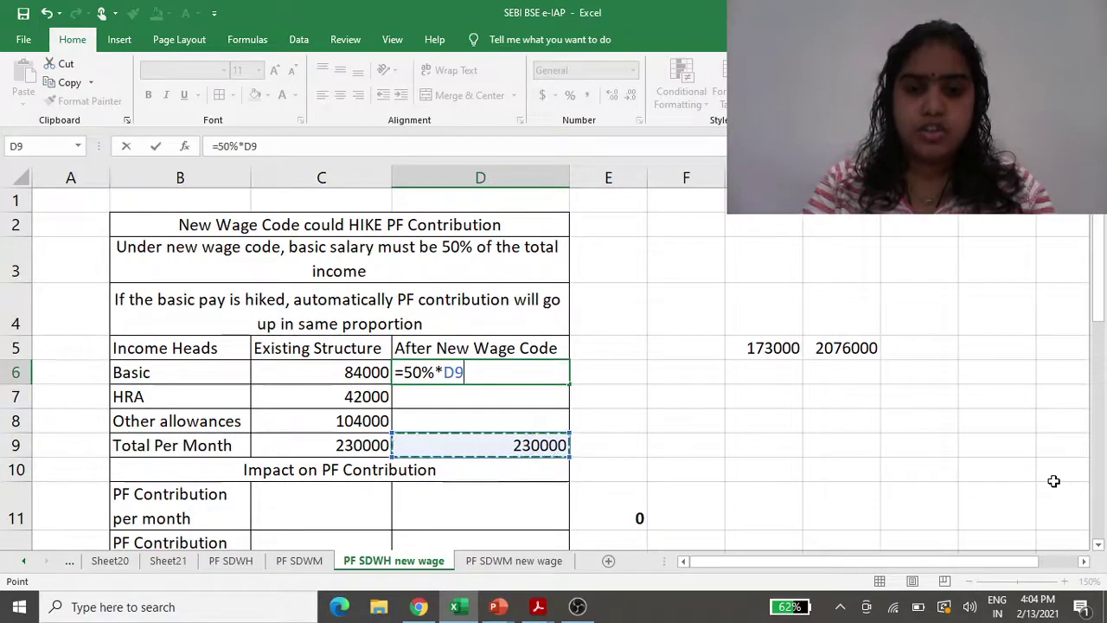
{"action": "key", "text": "Return"}
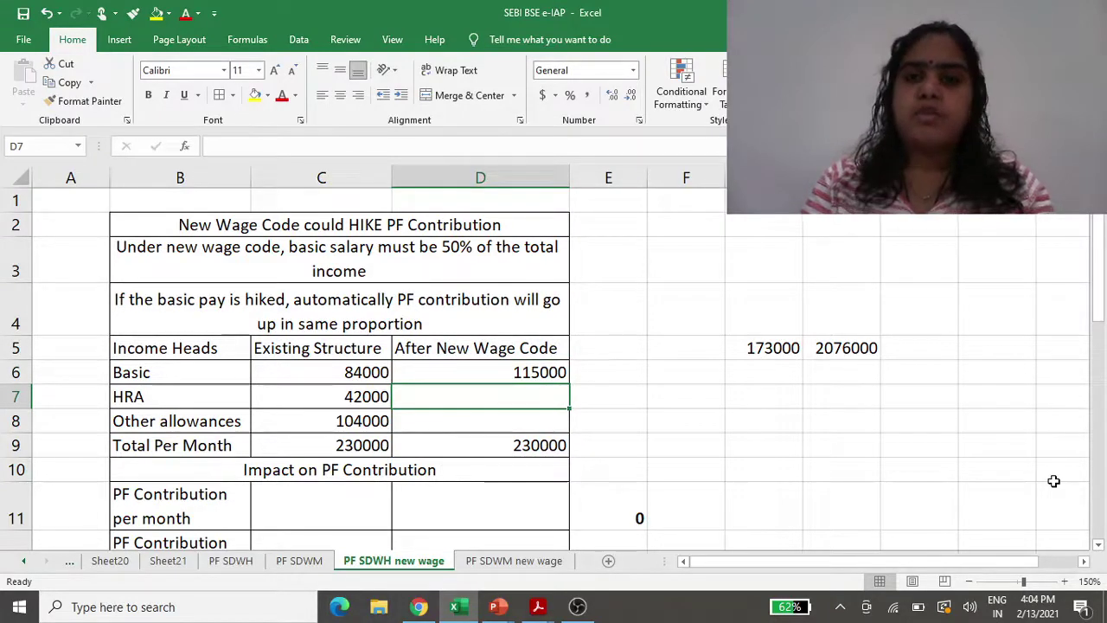
{"action": "type", "text": "="}
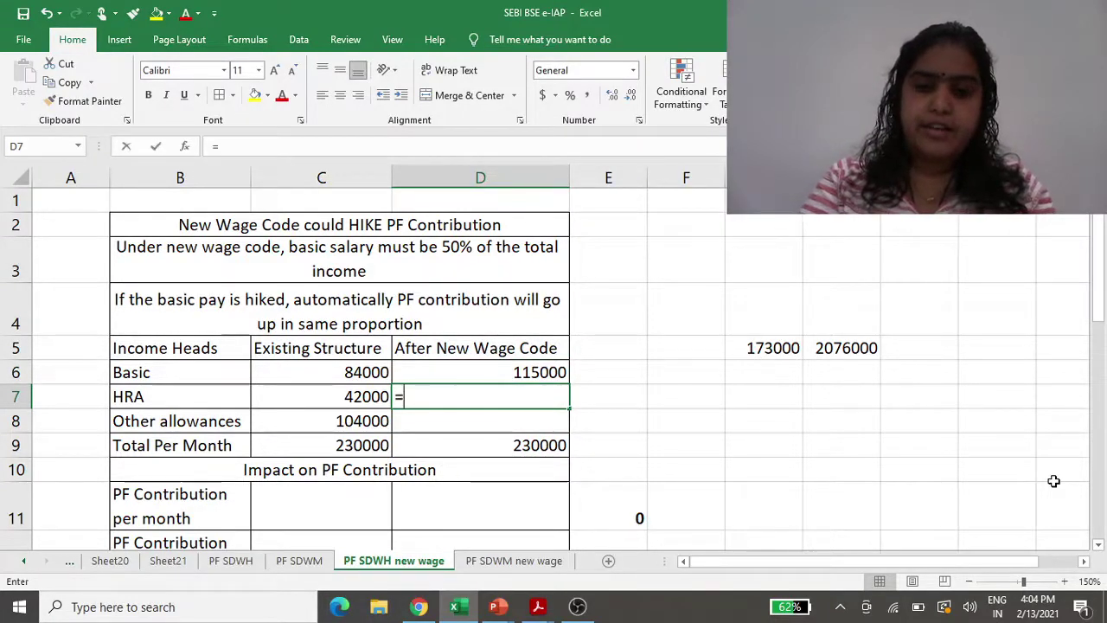
{"action": "type", "text": "("}
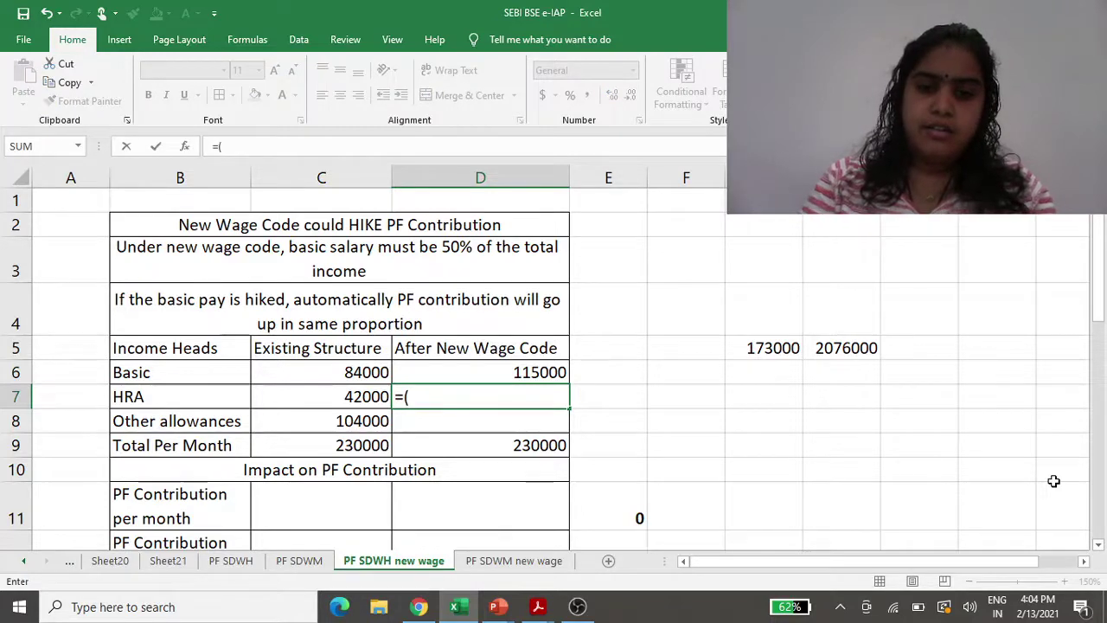
{"action": "key", "text": "Down"}
{"action": "key", "text": "Down"}
{"action": "type", "text": "-"}
{"action": "key", "text": "Up"}
{"action": "key", "text": "Up"}
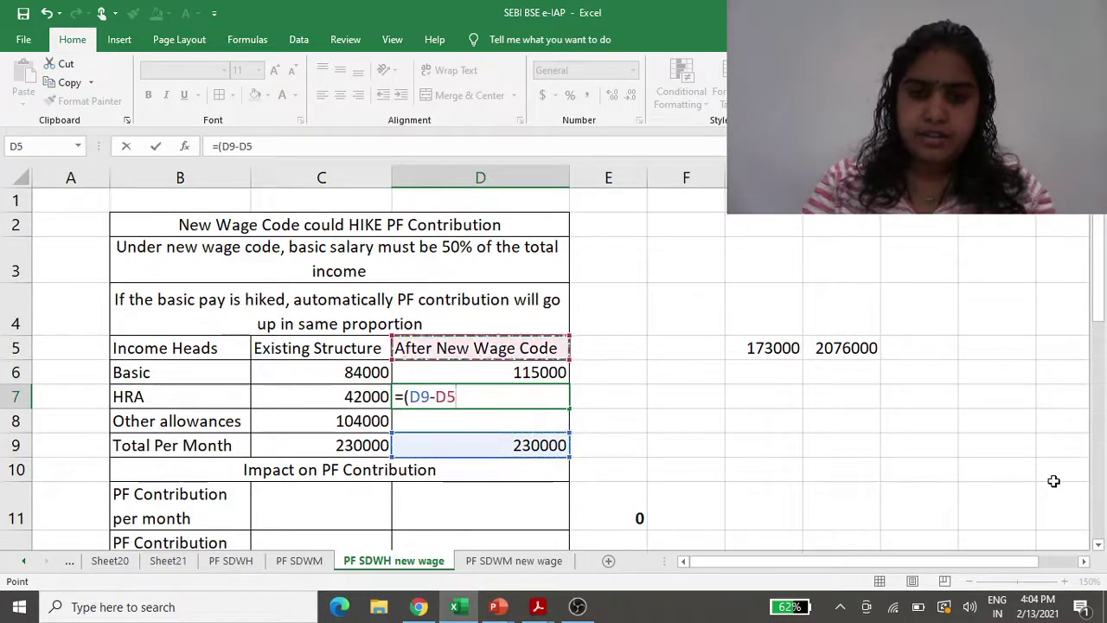
{"action": "key", "text": "Down"}
{"action": "type", "text": ")/2"}
{"action": "key", "text": "Return"}
{"action": "type", "text": "="}
{"action": "key", "text": "Up"}
{"action": "key", "text": "Return"}
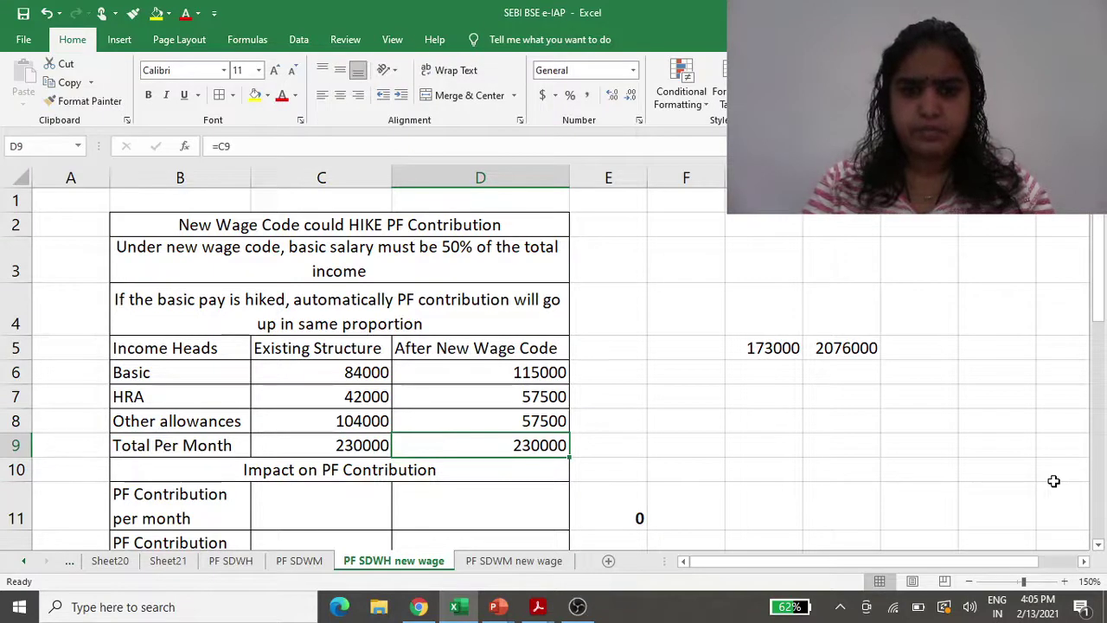
{"action": "key", "text": "Up"}
{"action": "key", "text": "Up"}
{"action": "key", "text": "Up"}
{"action": "key", "text": "shift+Down"}
{"action": "key", "text": "shift+Down"}
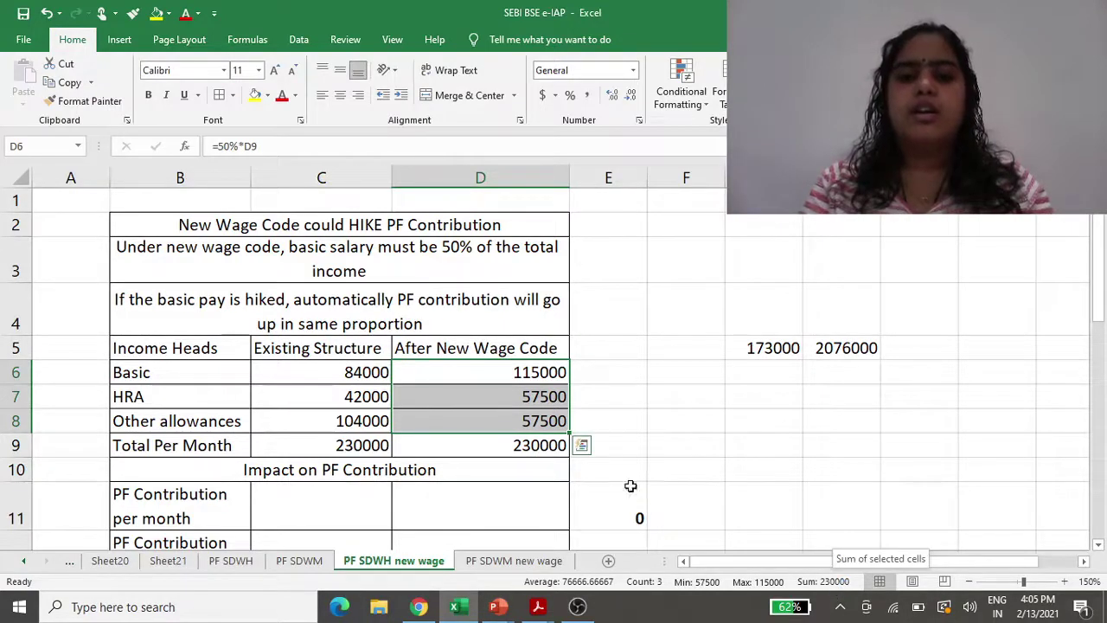
{"action": "left_click", "coordinate": [520, 446]}
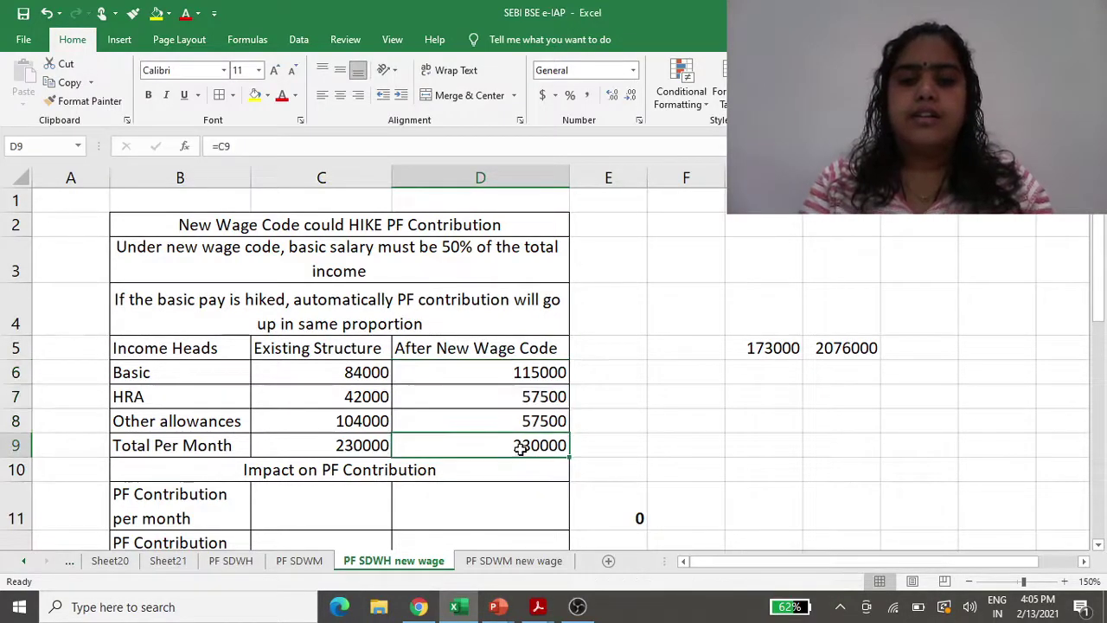
{"action": "left_click", "coordinate": [505, 370]}
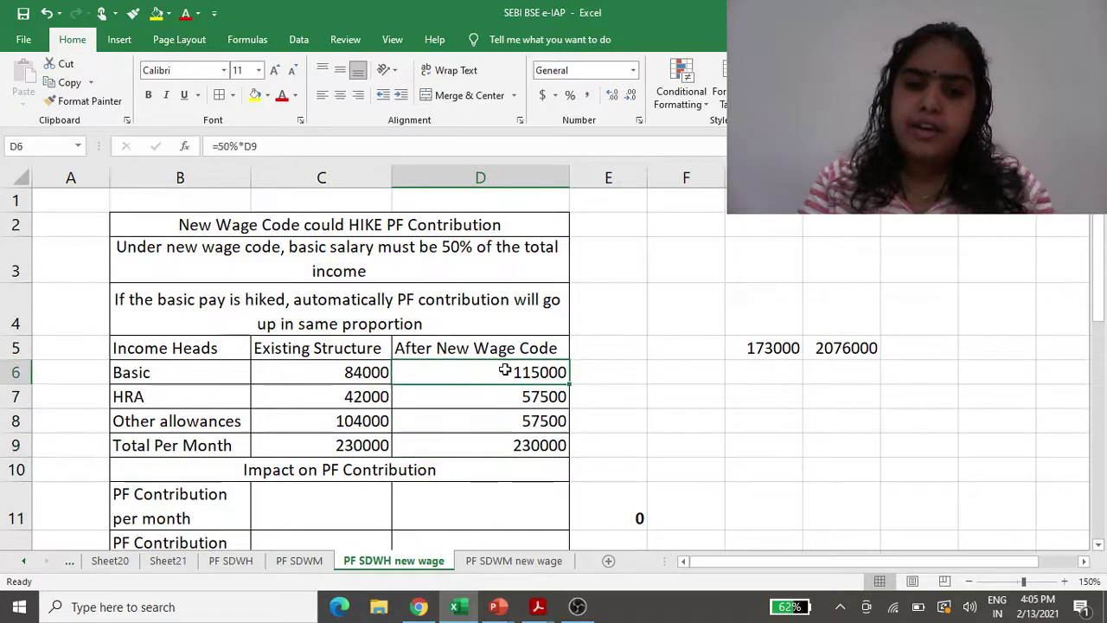
{"action": "left_click", "coordinate": [320, 372]}
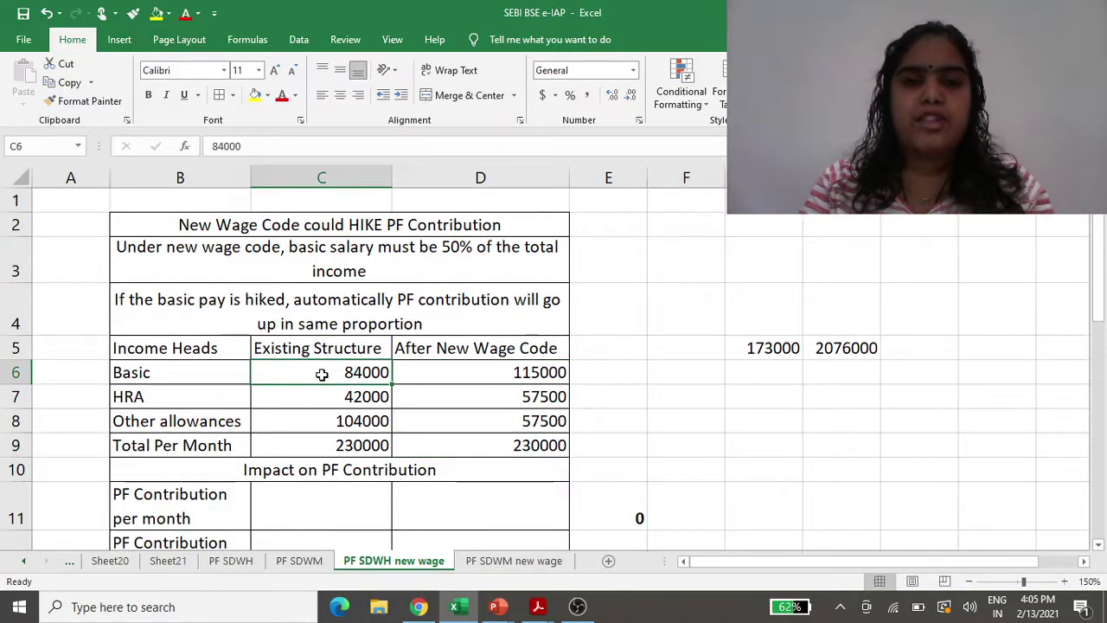
{"action": "left_click", "coordinate": [529, 372]}
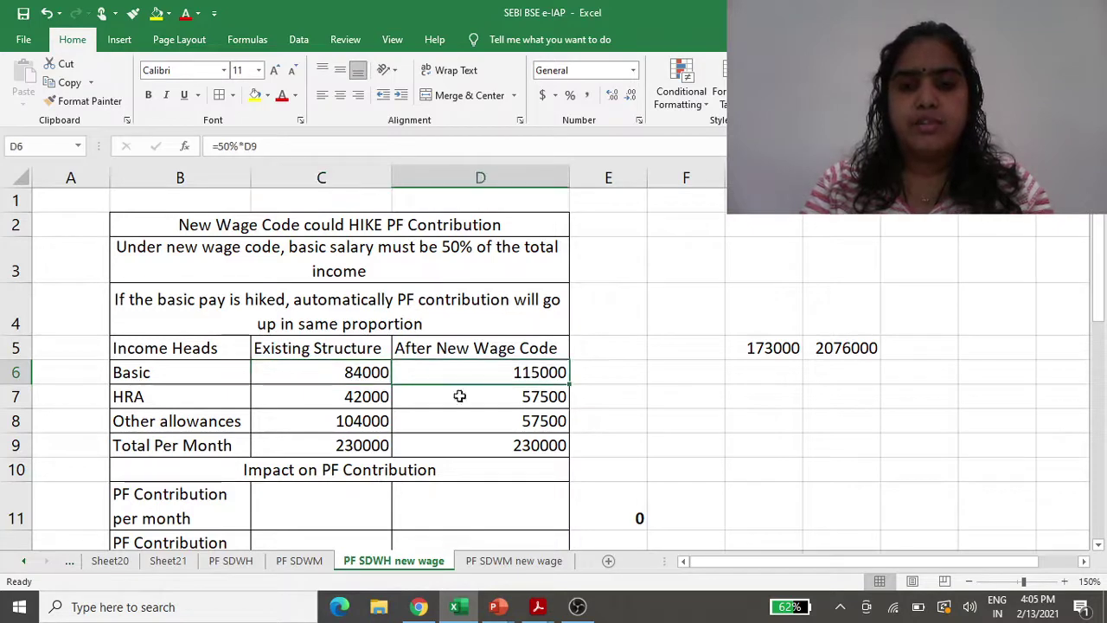
{"action": "left_click", "coordinate": [332, 517]}
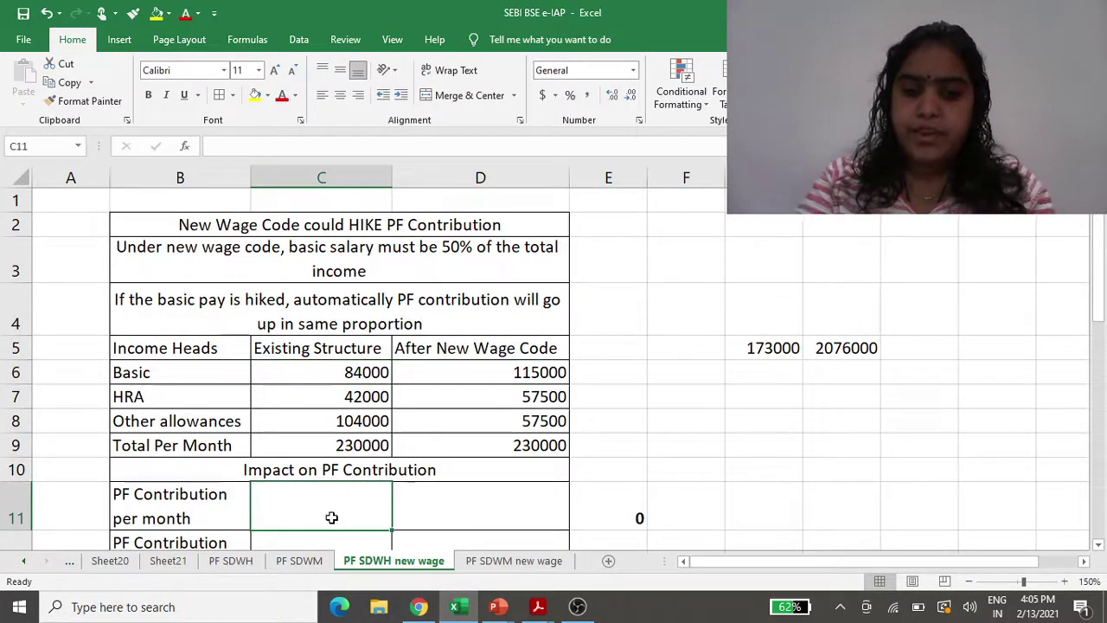
Enter =C6*12% in C11 for an existing monthly PF contribution of 10080
{"action": "type", "text": "="}
{"action": "key", "text": "Up"}
{"action": "key", "text": "Up"}
{"action": "key", "text": "Up"}
{"action": "key", "text": "Up"}
{"action": "key", "text": "Up"}
{"action": "type", "text": "*12"}
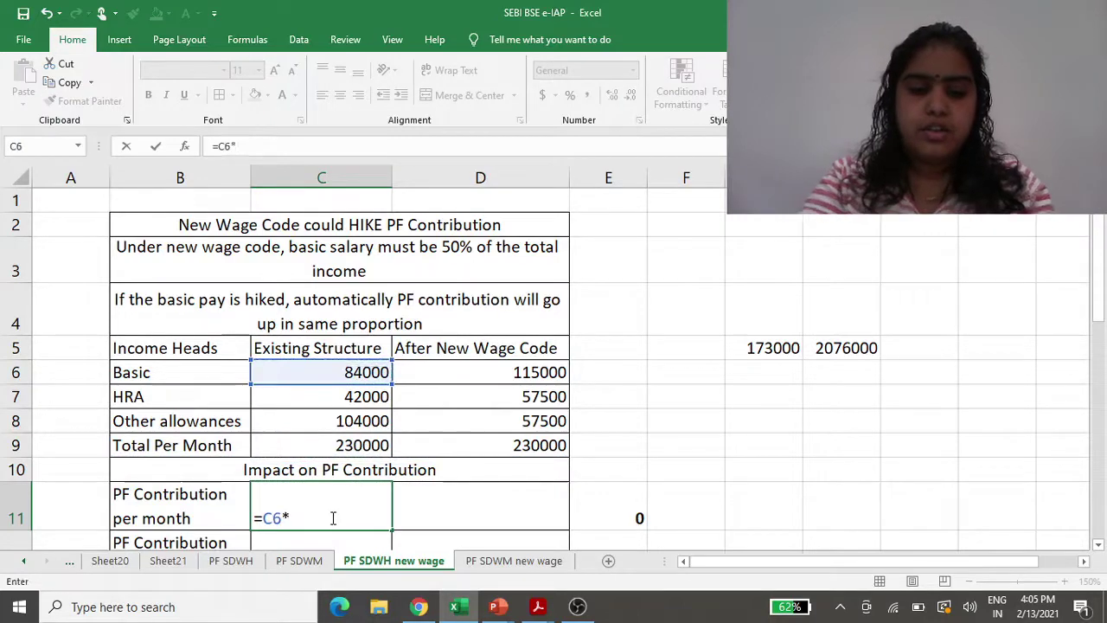
{"action": "key", "text": "BackSpace"}
{"action": "key", "text": "BackSpace"}
{"action": "type", "text": "12%"}
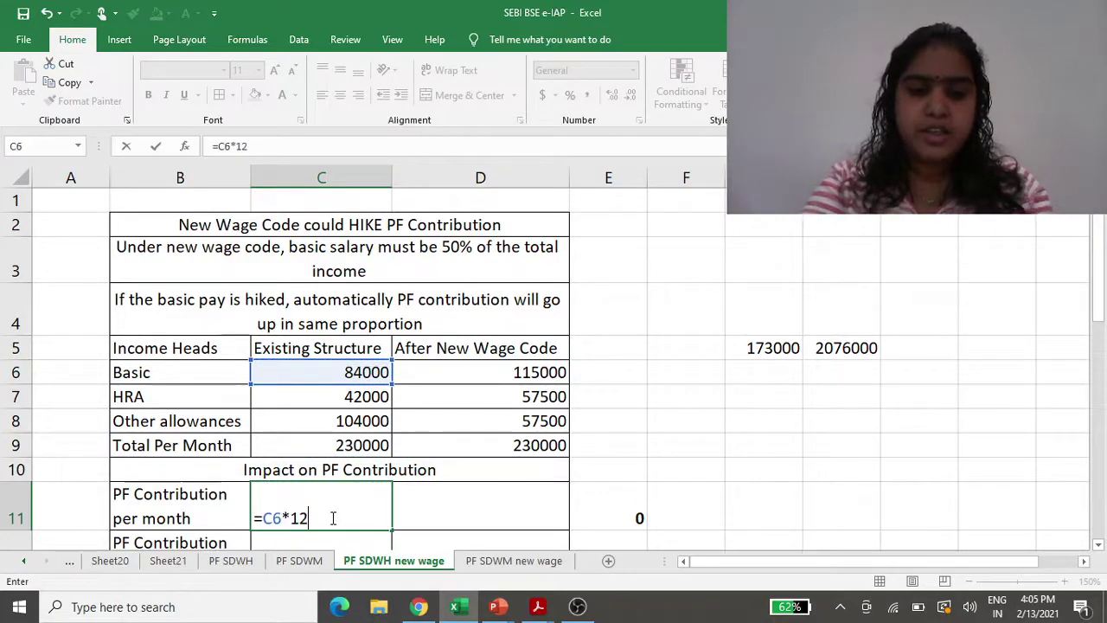
{"action": "key", "text": "Return"}
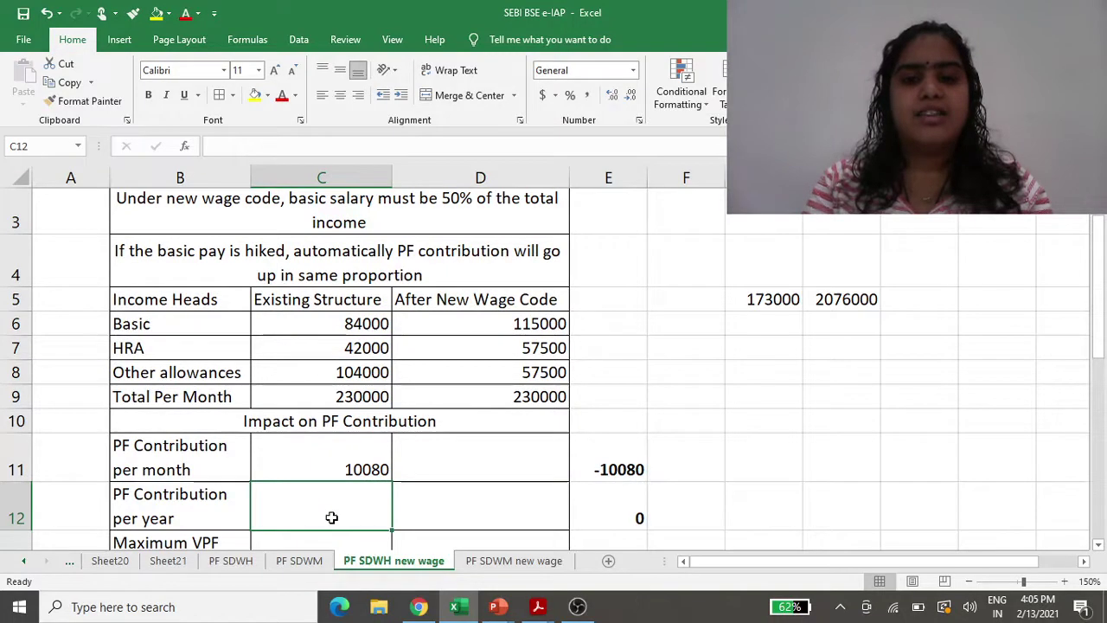
Review the basic pay and monthly total formulas in both salary columns
{"action": "key", "text": "Up"}
{"action": "key", "text": "Right"}
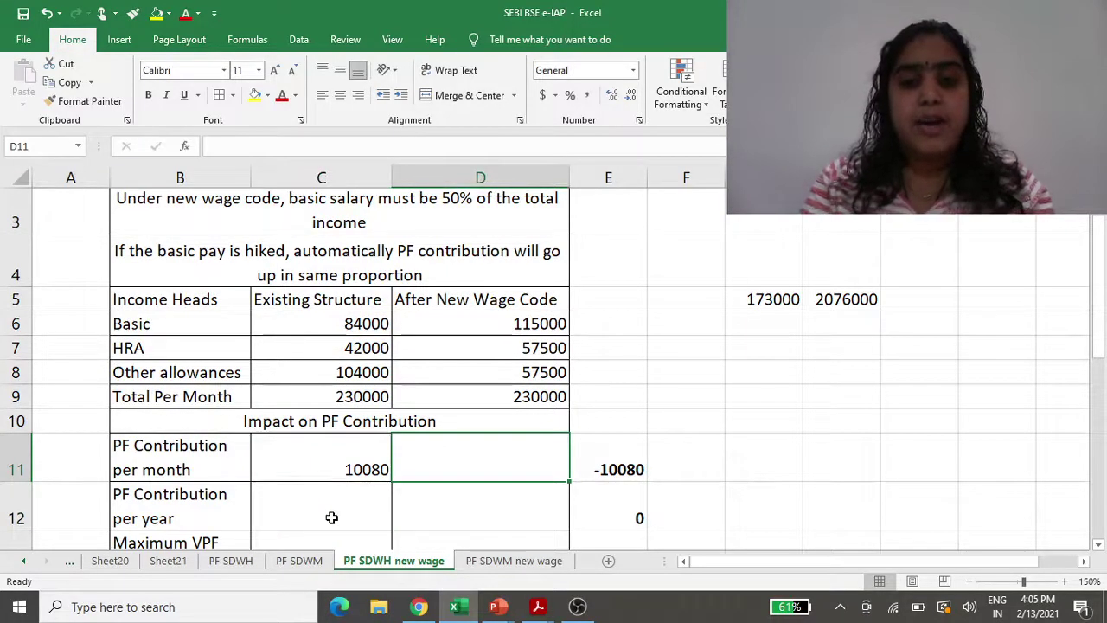
{"action": "key", "text": "Up"}
{"action": "key", "text": "Up"}
{"action": "key", "text": "Up"}
{"action": "key", "text": "Up"}
{"action": "key", "text": "Up"}
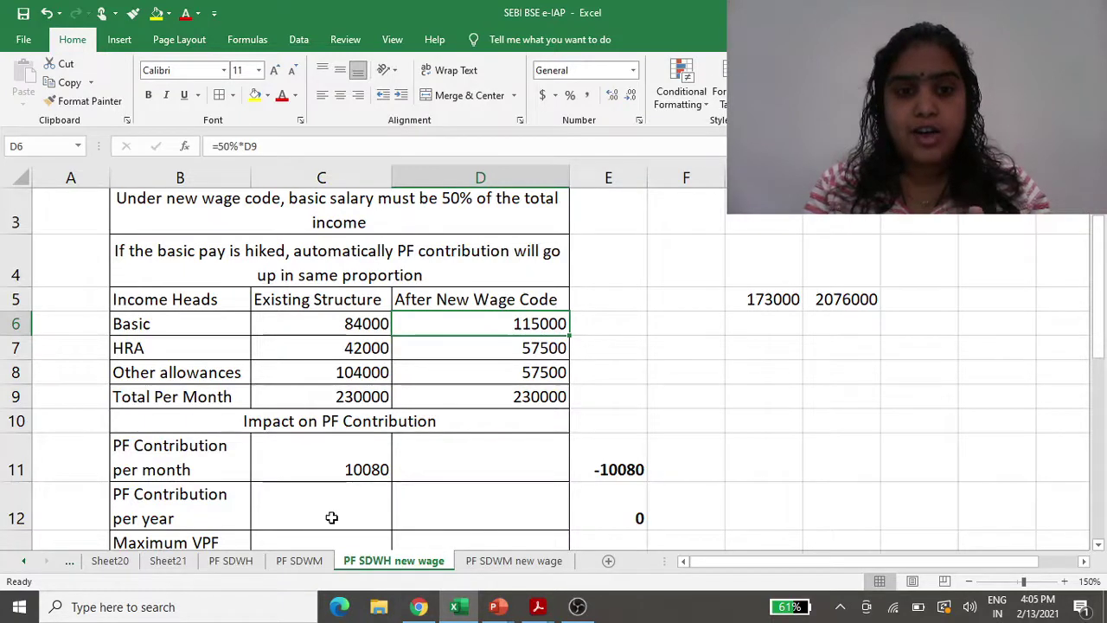
{"action": "key", "text": "Left"}
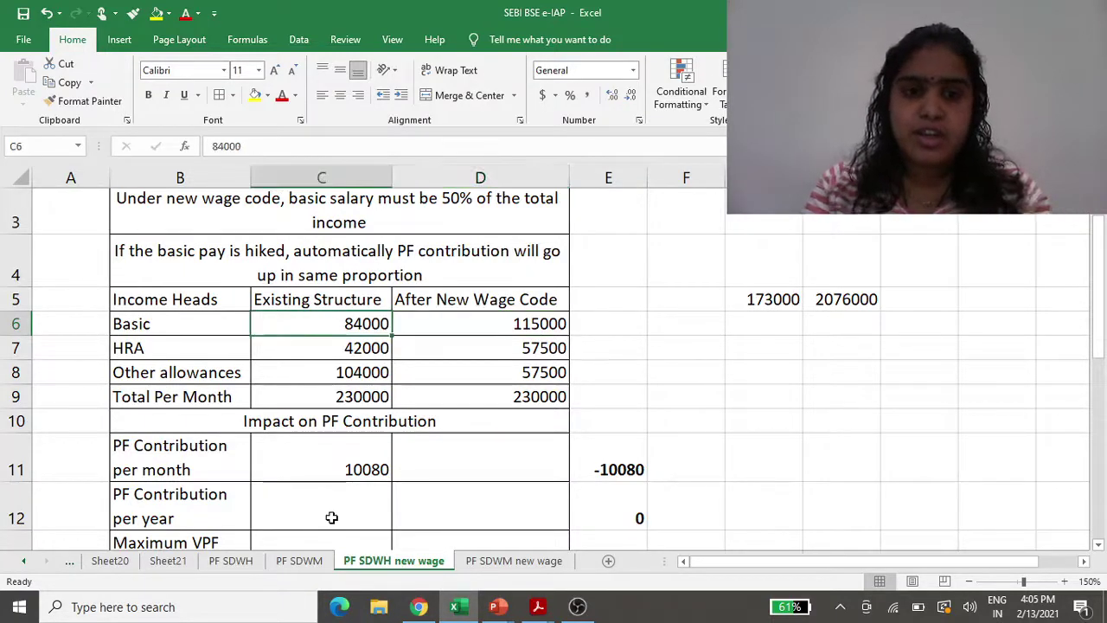
{"action": "key", "text": "Right"}
{"action": "key", "text": "Down"}
{"action": "key", "text": "Down"}
{"action": "key", "text": "Down"}
{"action": "key", "text": "Left"}
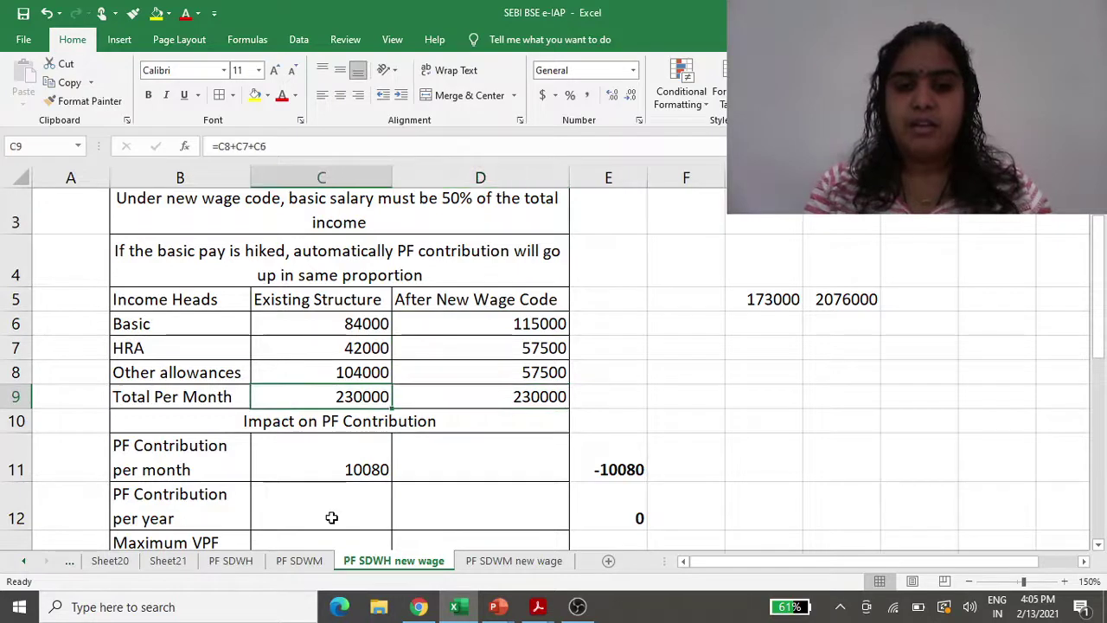
{"action": "key", "text": "Right"}
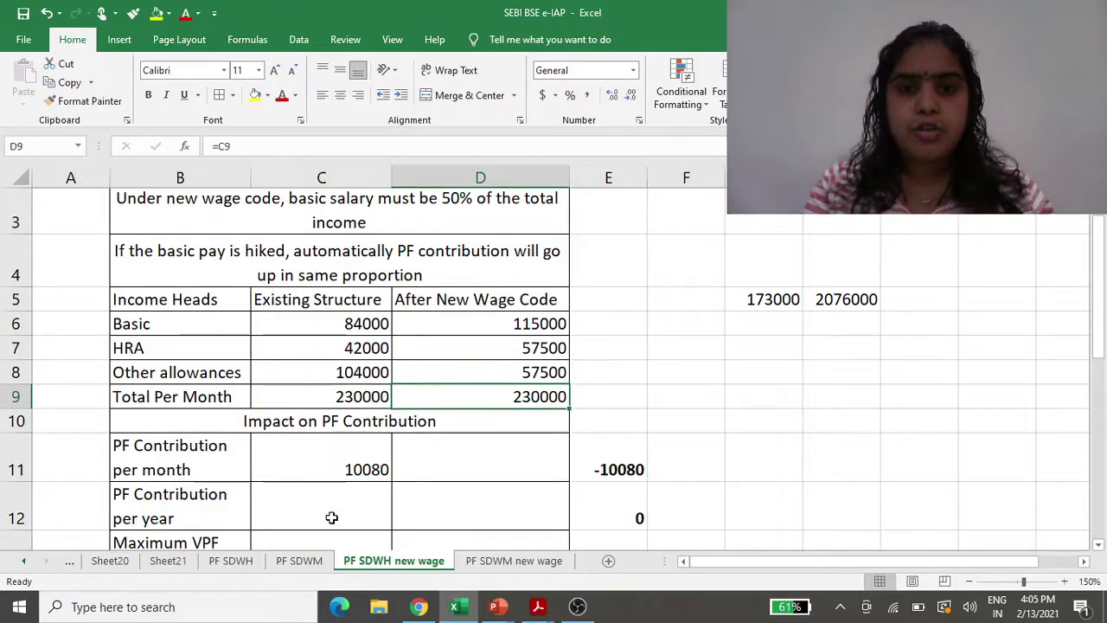
{"action": "key", "text": "Up"}
{"action": "key", "text": "Up"}
{"action": "key", "text": "Up"}
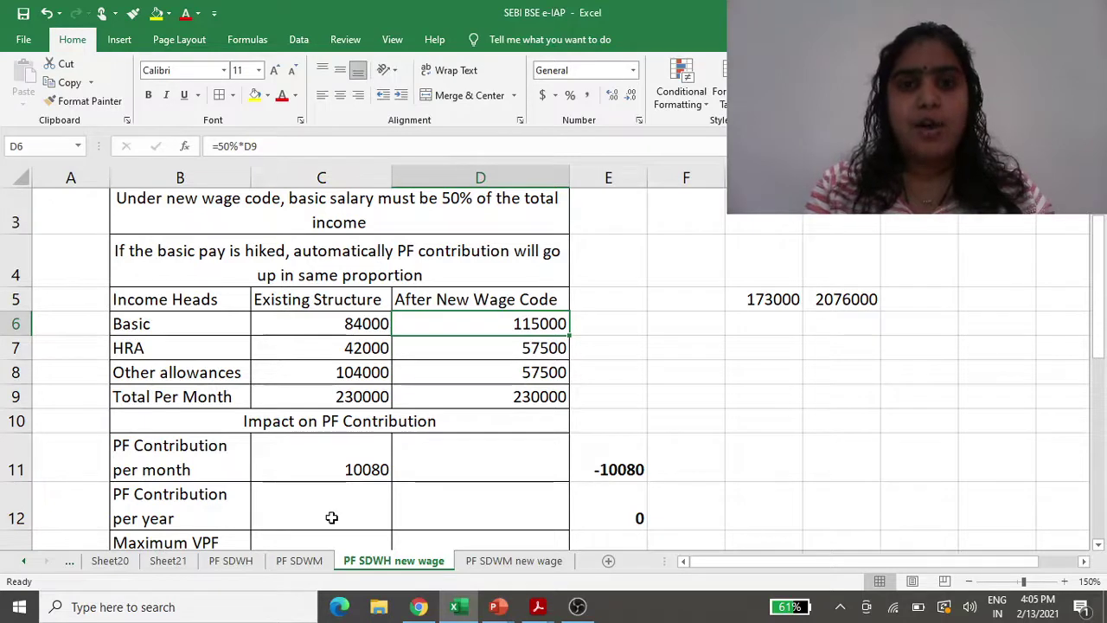
{"action": "key", "text": "Down"}
{"action": "key", "text": "Down"}
{"action": "key", "text": "Down"}
{"action": "key", "text": "Down"}
{"action": "key", "text": "Down"}
Enter =12%*D6 in D11 for a new wage code monthly PF of 13800
{"action": "key", "text": "F2"}
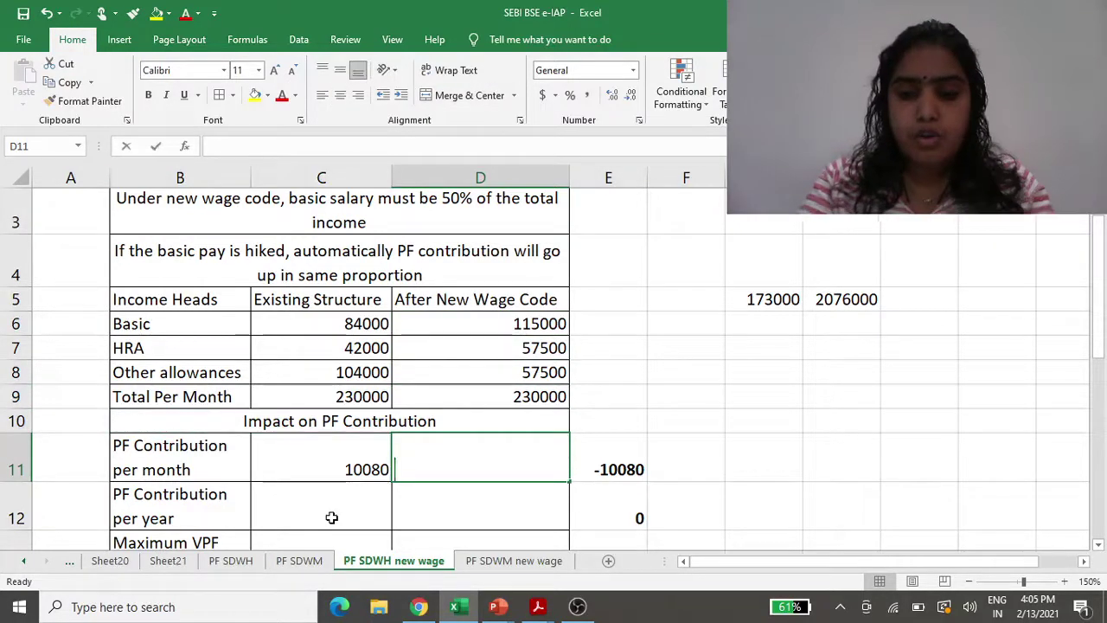
{"action": "type", "text": "=12%"}
{"action": "key", "text": "Up"}
{"action": "key", "text": "Up"}
{"action": "key", "text": "Up"}
{"action": "key", "text": "Up"}
{"action": "key", "text": "Up"}
{"action": "key", "text": "Down"}
{"action": "key", "text": "Down"}
{"action": "key", "text": "Down"}
{"action": "key", "text": "Down"}
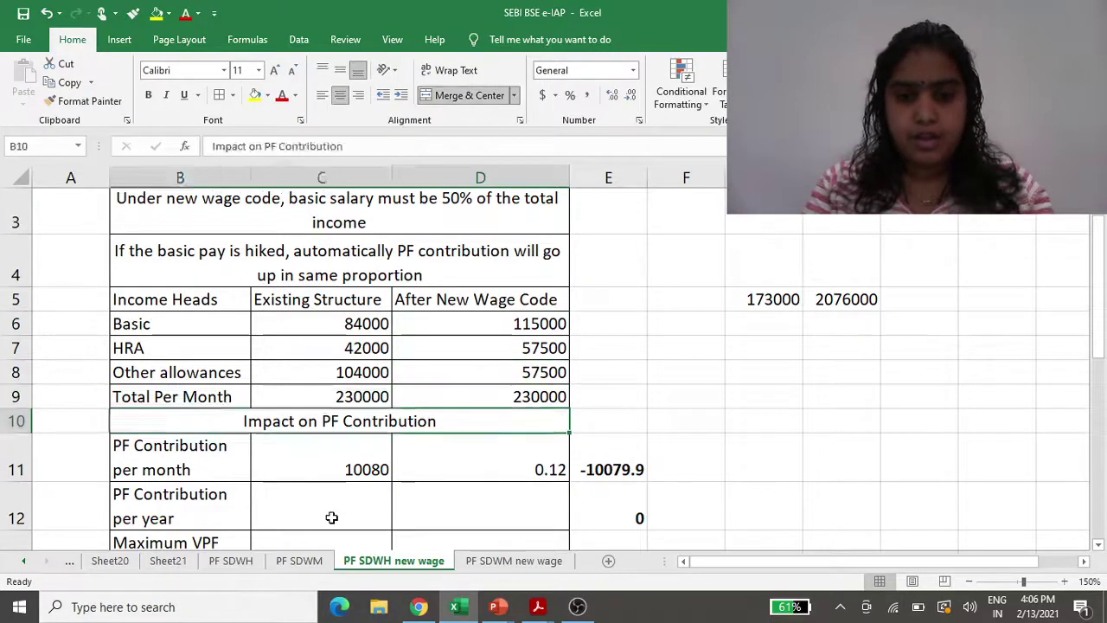
{"action": "key", "text": "Down"}
{"action": "type", "text": "="}
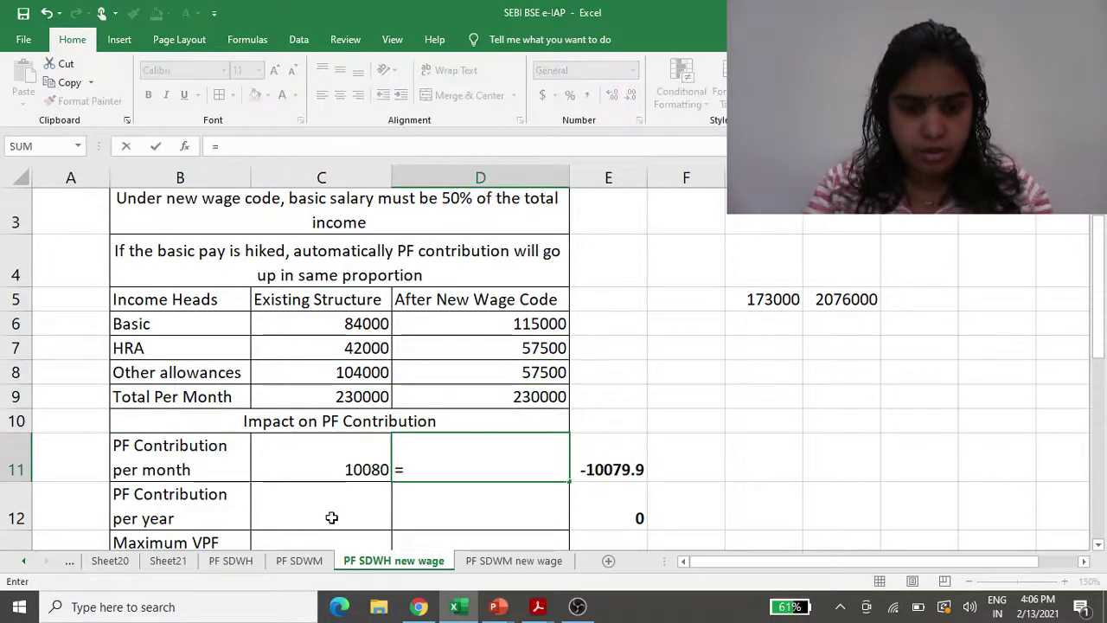
{"action": "type", "text": "12%"}
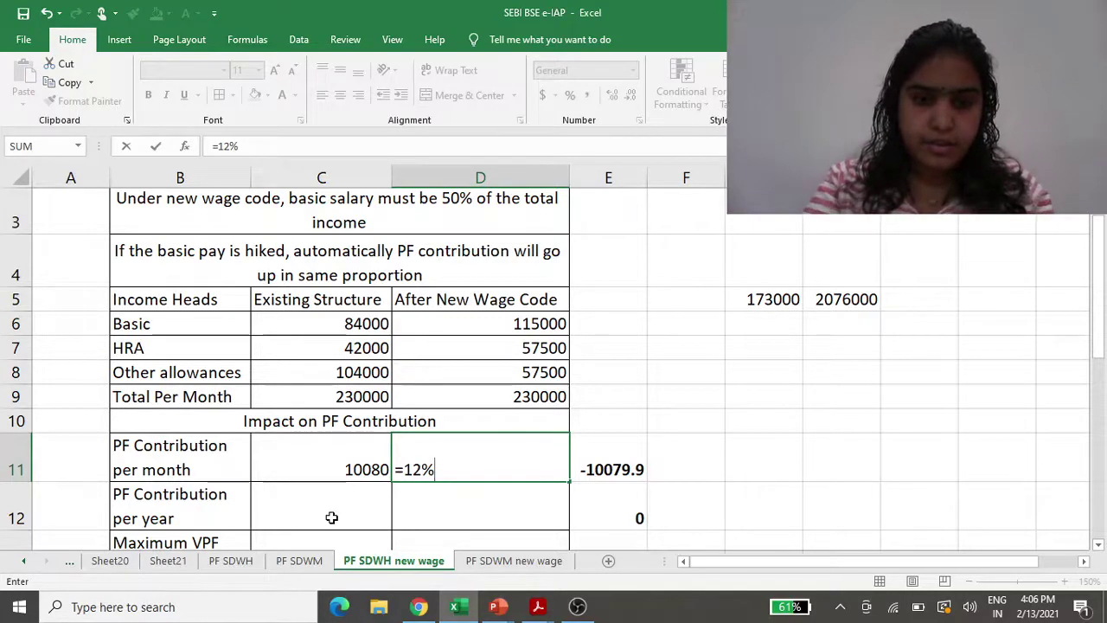
{"action": "type", "text": "*"}
{"action": "key", "text": "Up"}
{"action": "key", "text": "Up"}
{"action": "key", "text": "Up"}
{"action": "key", "text": "Up"}
{"action": "key", "text": "Up"}
{"action": "key", "text": "Return"}
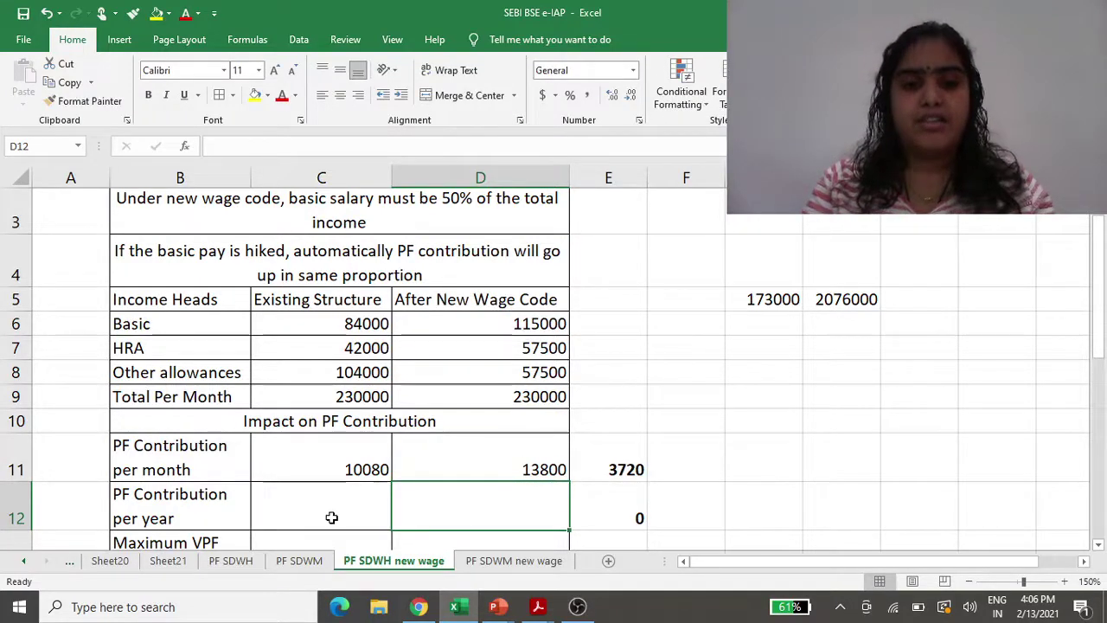
{"action": "key", "text": "Left"}
Enter =C11*12 in C12 for an existing yearly PF contribution of 120960
{"action": "key", "text": "Up"}
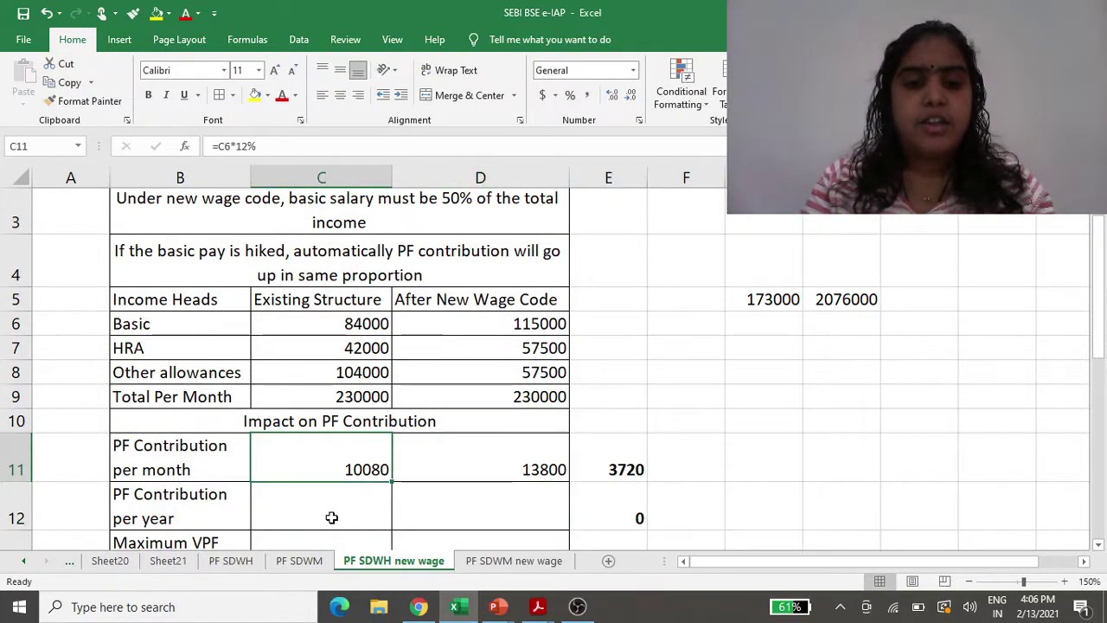
{"action": "key", "text": "Right"}
{"action": "key", "text": "Right"}
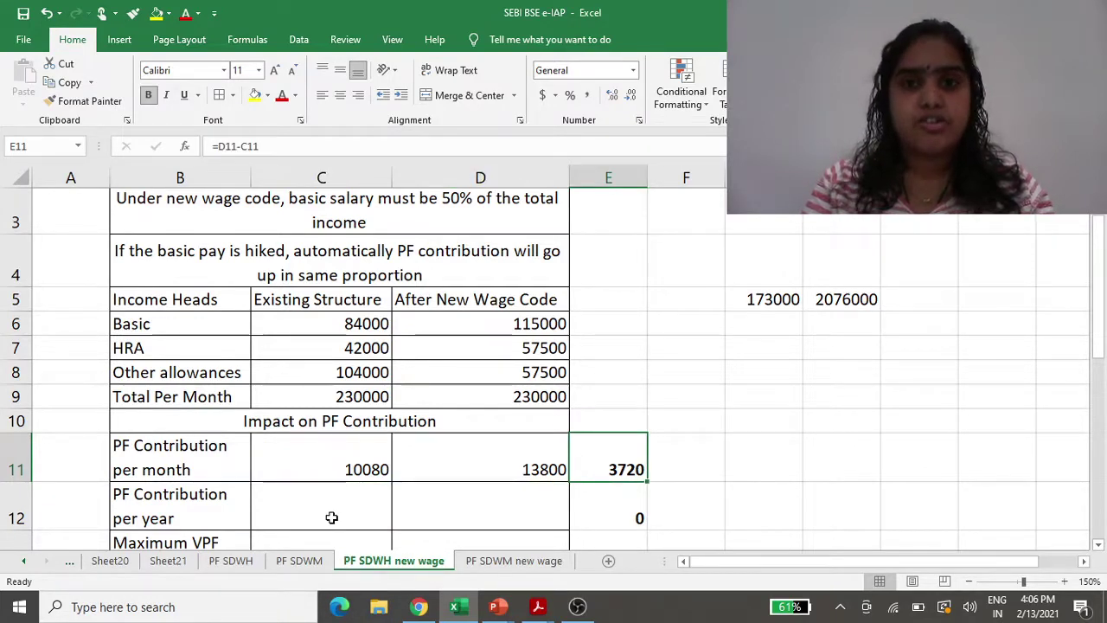
{"action": "key", "text": "Left"}
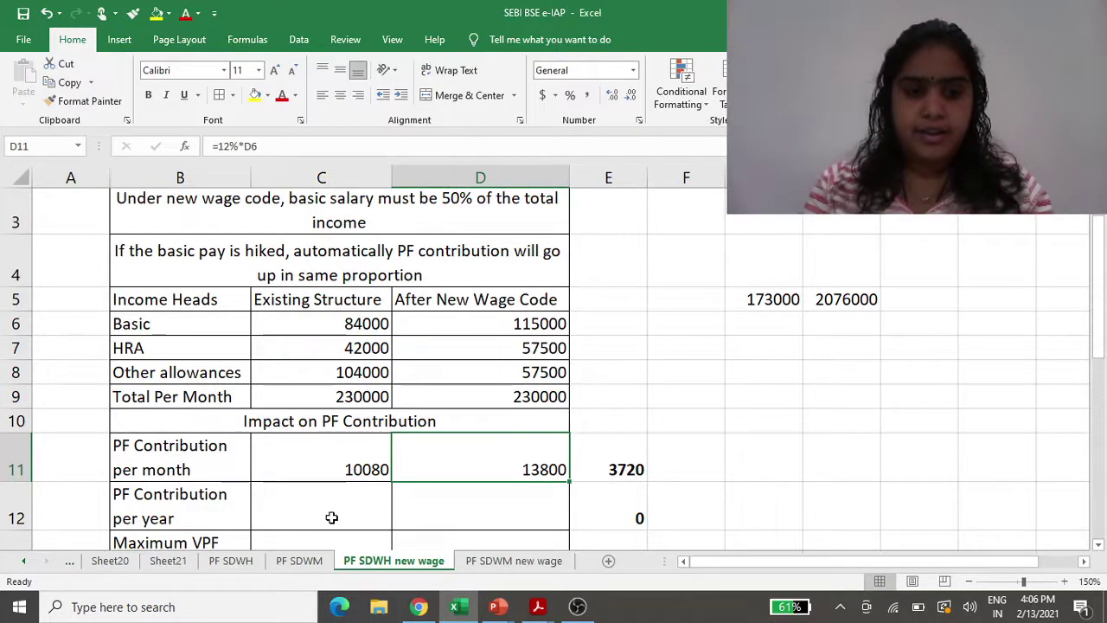
{"action": "left_click", "coordinate": [331, 517]}
{"action": "type", "text": "="}
{"action": "key", "text": "Up"}
{"action": "type", "text": "*12"}
{"action": "key", "text": "BackSpace"}
{"action": "key", "text": "BackSpace"}
{"action": "type", "text": "120960"}
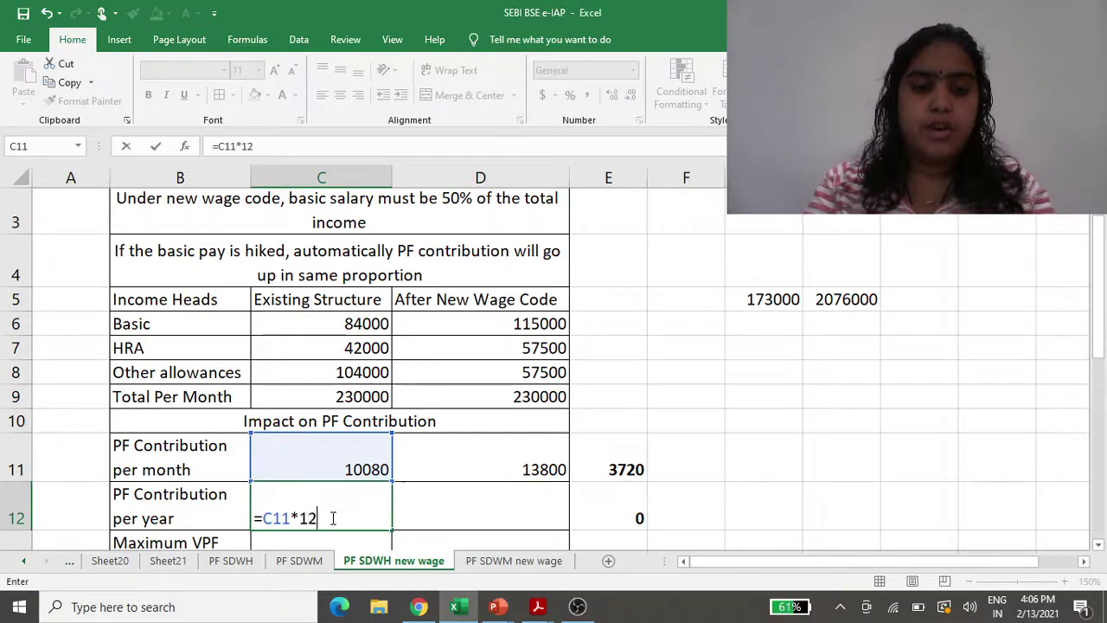
{"action": "key", "text": "Return"}
Copy the yearly PF formula into D12, giving 165600 under the new wage code
{"action": "key", "text": "Up"}
{"action": "key", "text": "Right"}
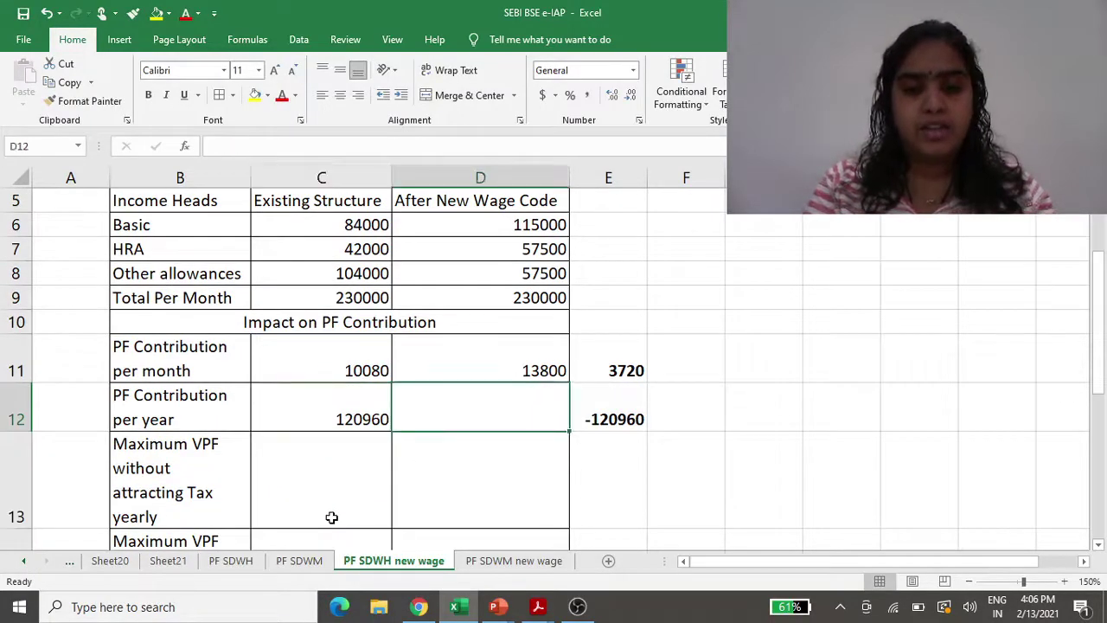
{"action": "key", "text": "Left"}
{"action": "key", "text": "ctrl+c"}
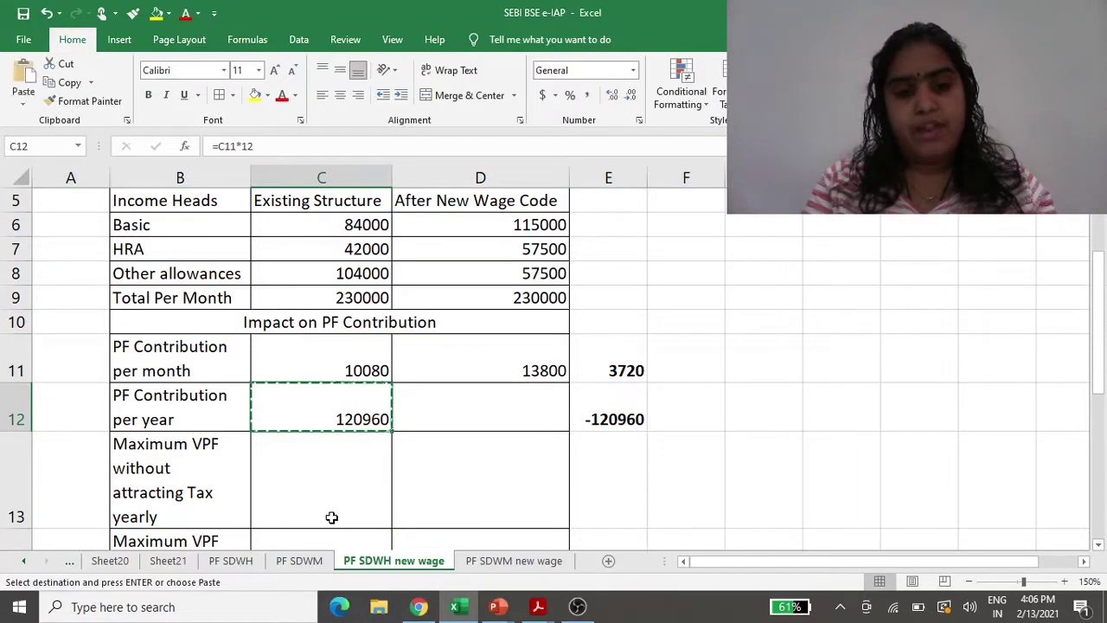
{"action": "key", "text": "Right"}
{"action": "key", "text": "ctrl+v"}
{"action": "key", "text": "Escape"}
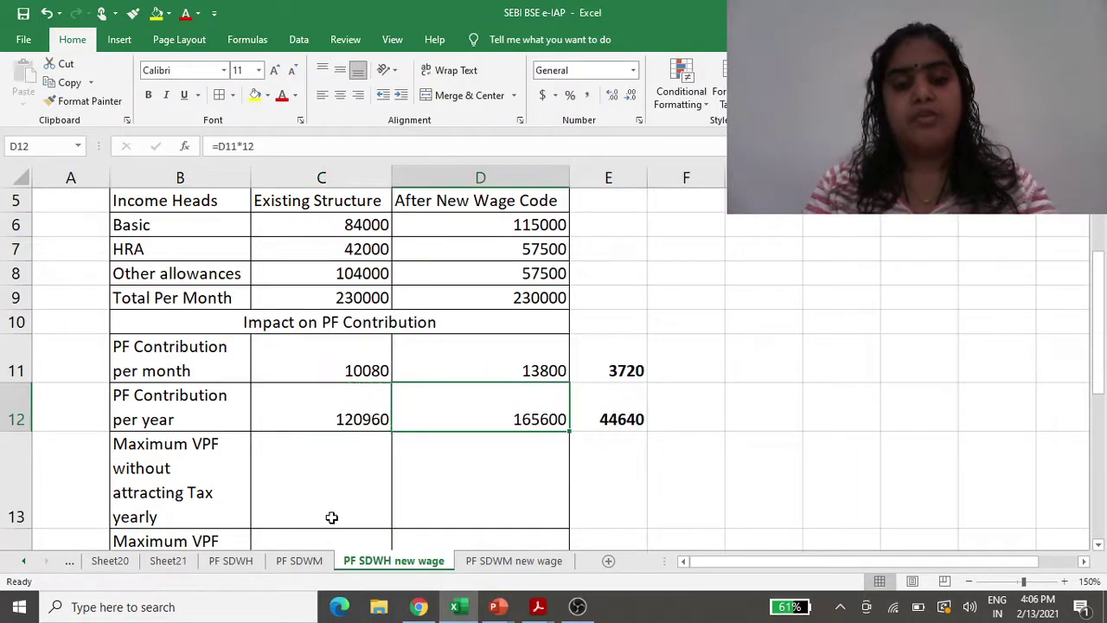
{"action": "key", "text": "Down"}
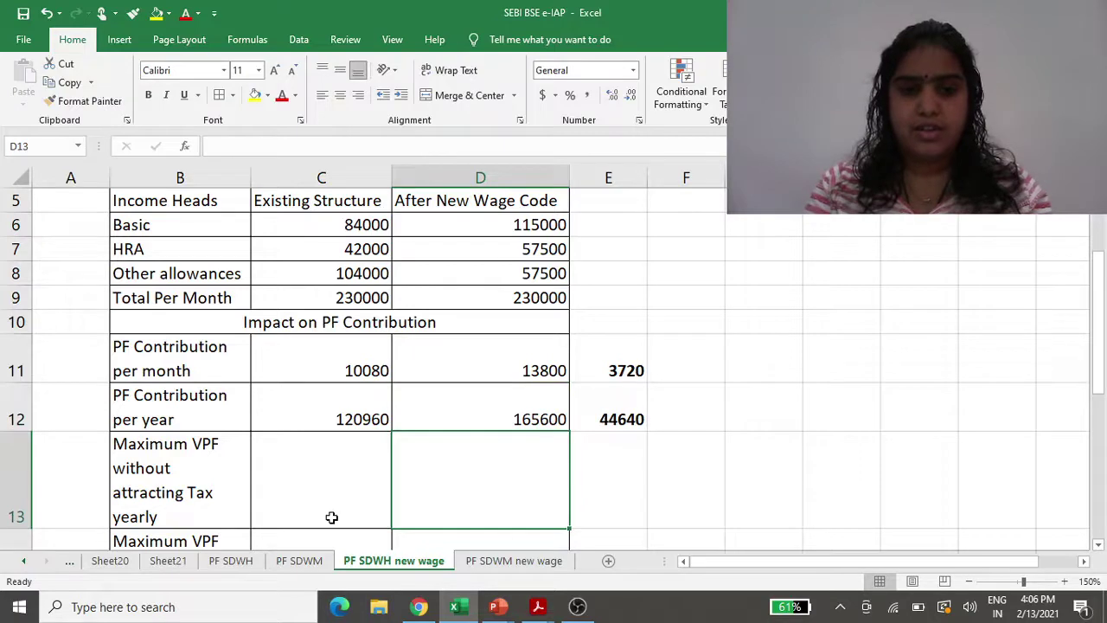
Enter =250000-C12 in C13 for an existing maximum tax-free yearly VPF of 129040
{"action": "key", "text": "Left"}
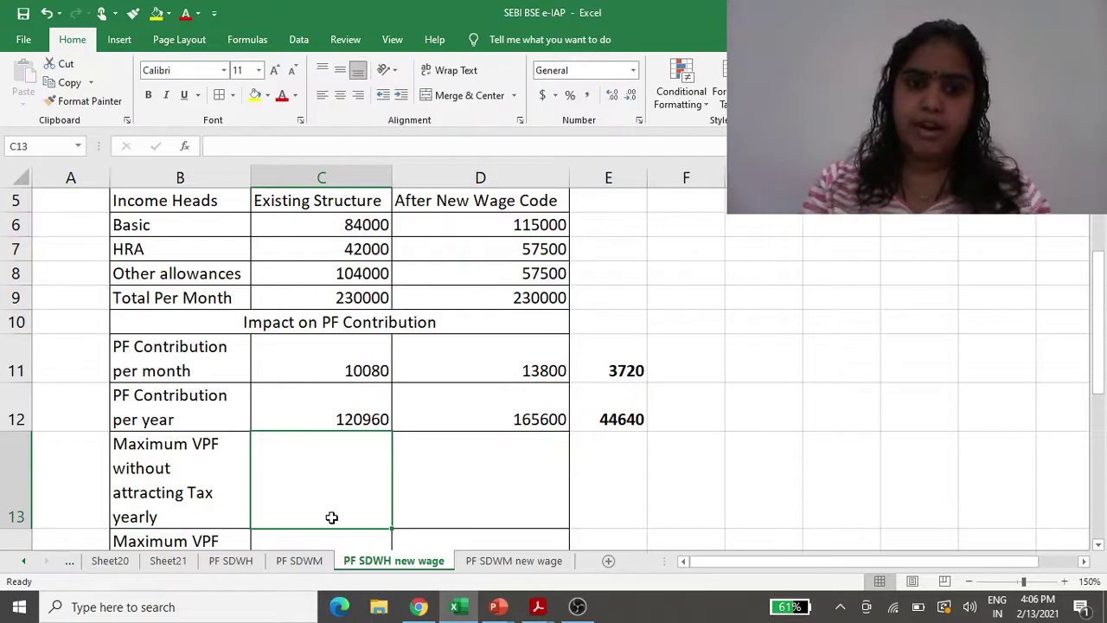
{"action": "key", "text": "Up"}
{"action": "key", "text": "Up"}
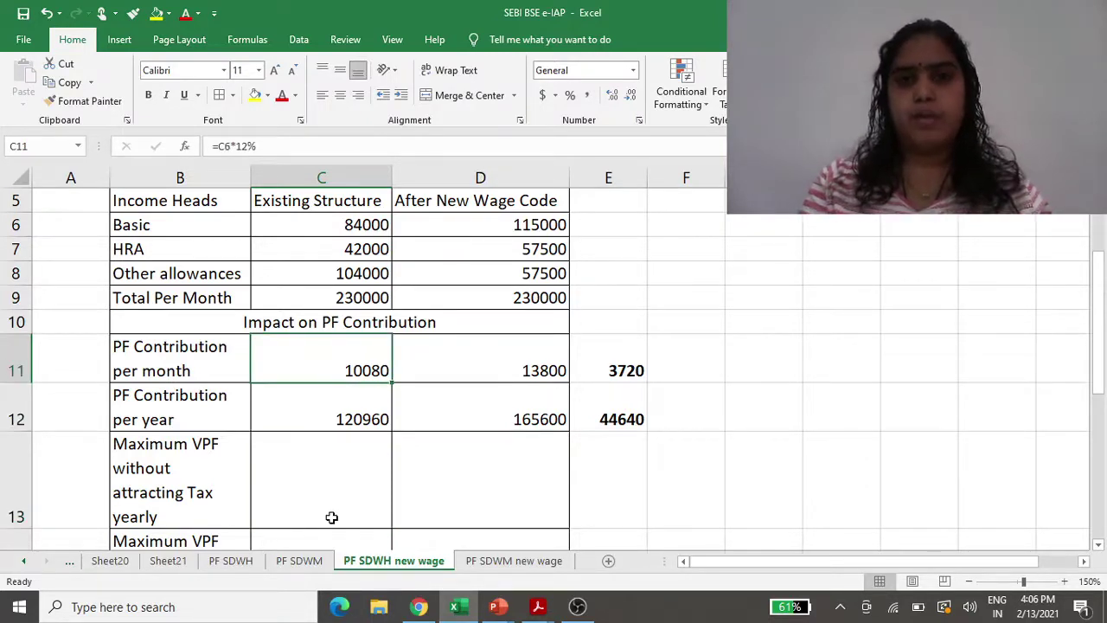
{"action": "key", "text": "Down"}
{"action": "key", "text": "Down"}
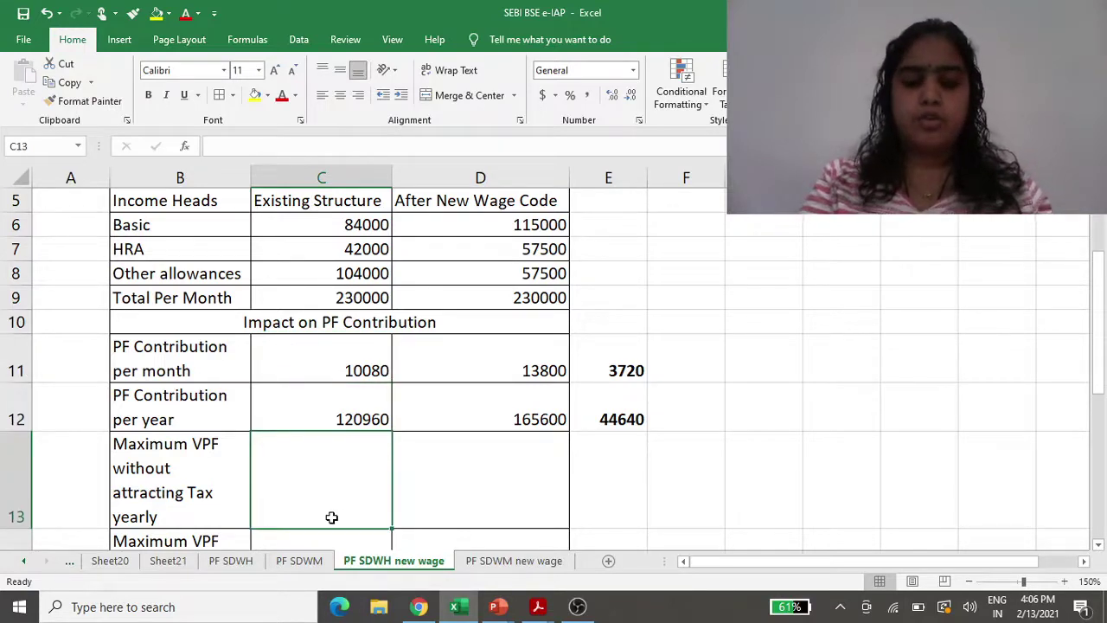
{"action": "type", "text": "=250000"}
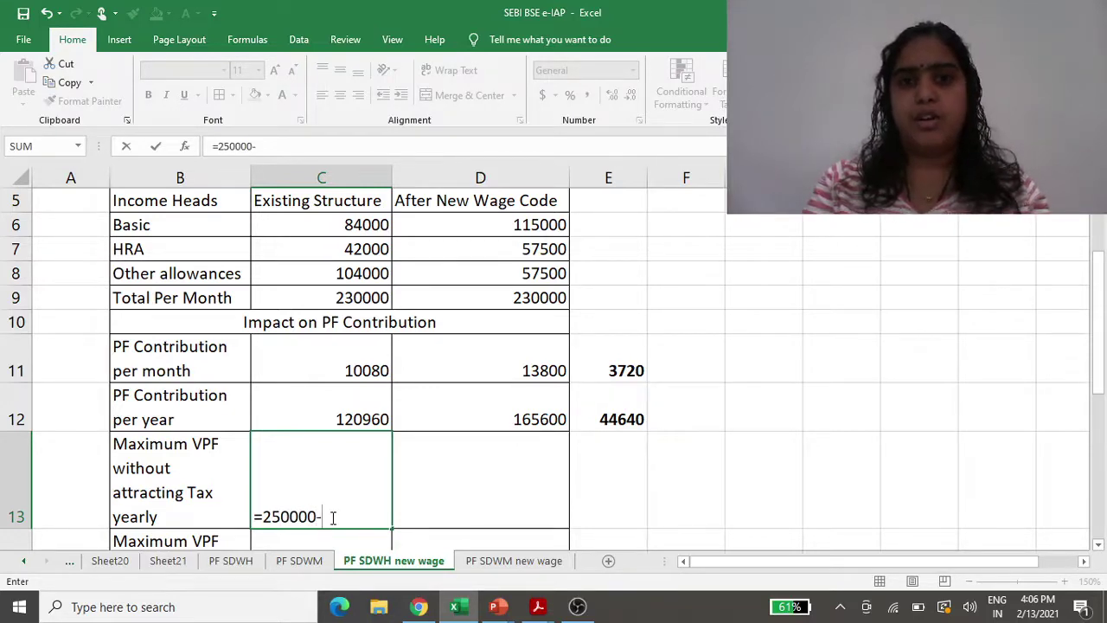
{"action": "type", "text": "-"}
{"action": "key", "text": "Up"}
{"action": "key", "text": "Up"}
{"action": "key", "text": "Down"}
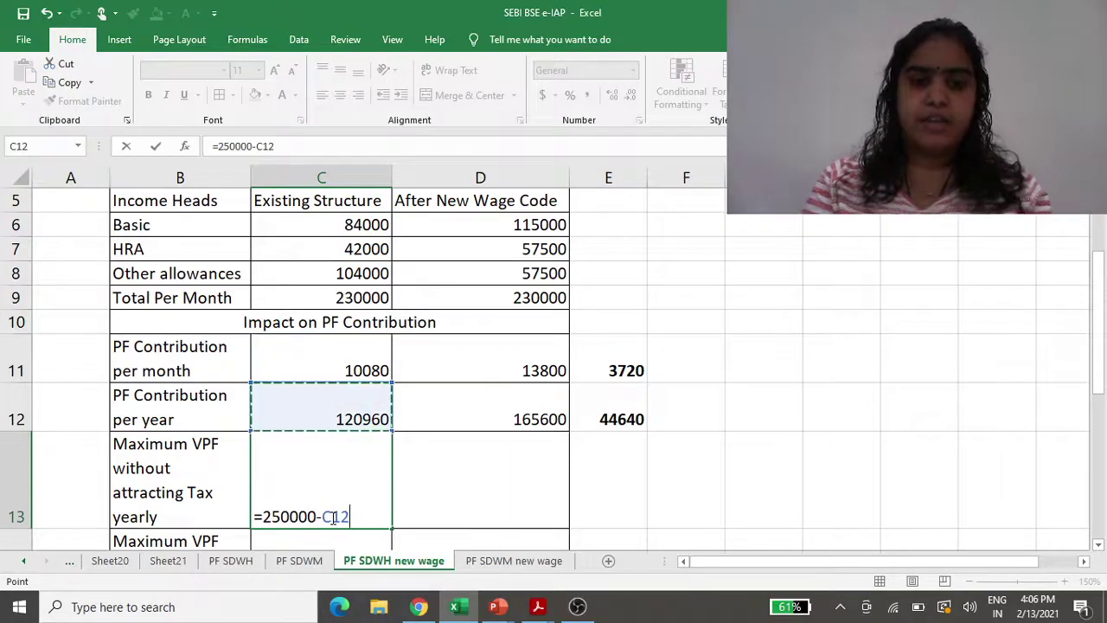
{"action": "key", "text": "Return"}
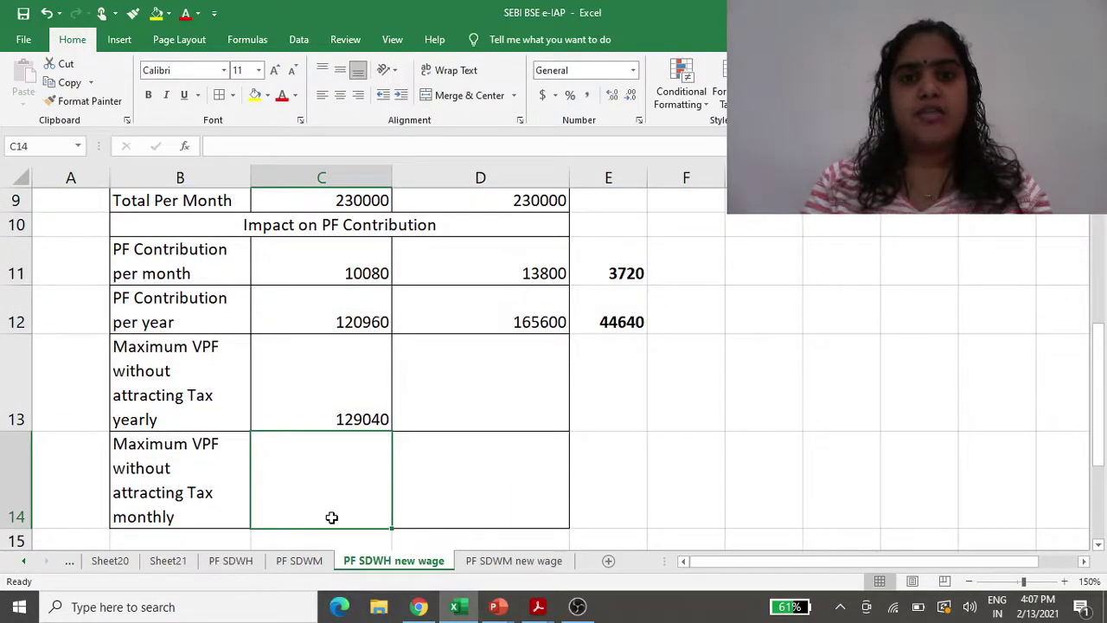
Enter =C13/12 in C14 for the existing monthly tax-free VPF of 10753.33
{"action": "type", "text": "="}
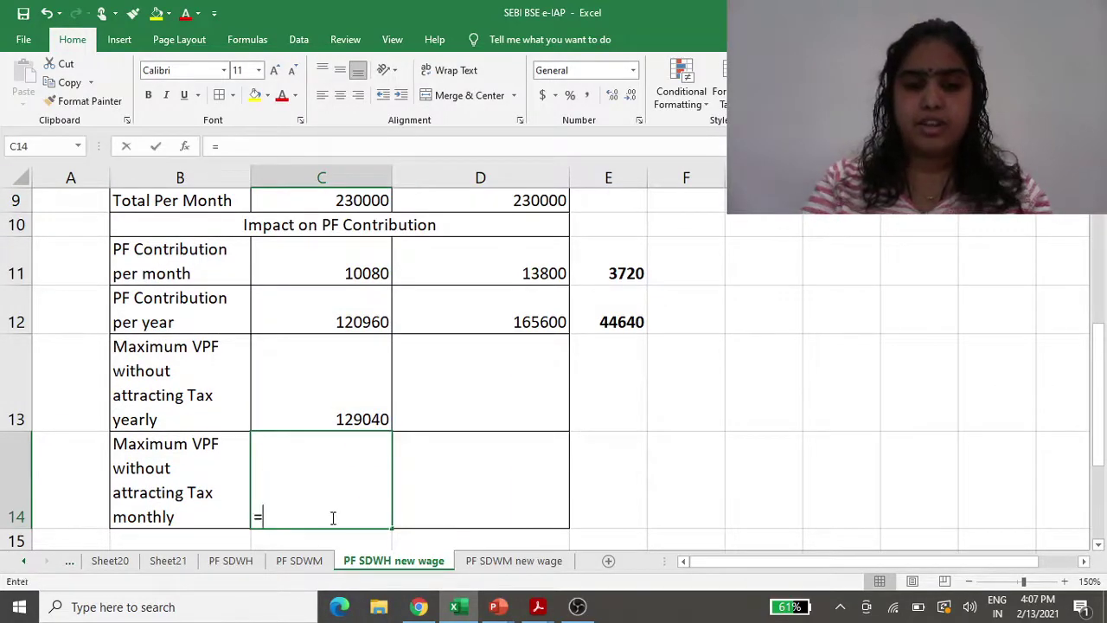
{"action": "key", "text": "Up"}
{"action": "type", "text": "/12"}
{"action": "key", "text": "Return"}
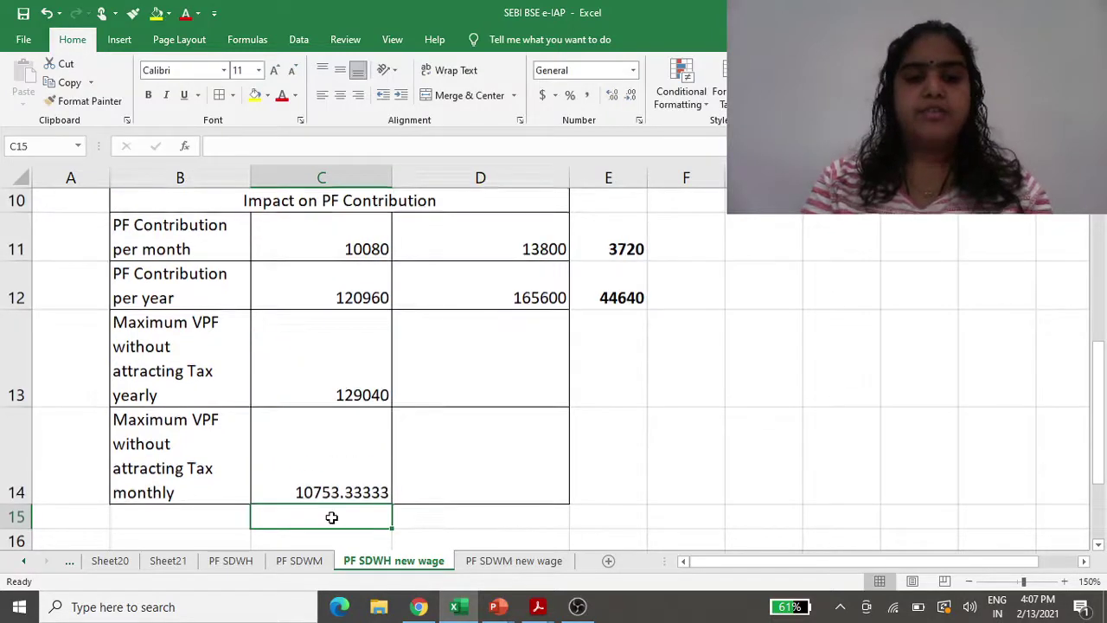
Copy both VPF formulas to column D, giving 84400 yearly and 7033.33 monthly
{"action": "key", "text": "Up"}
{"action": "key", "text": "Up"}
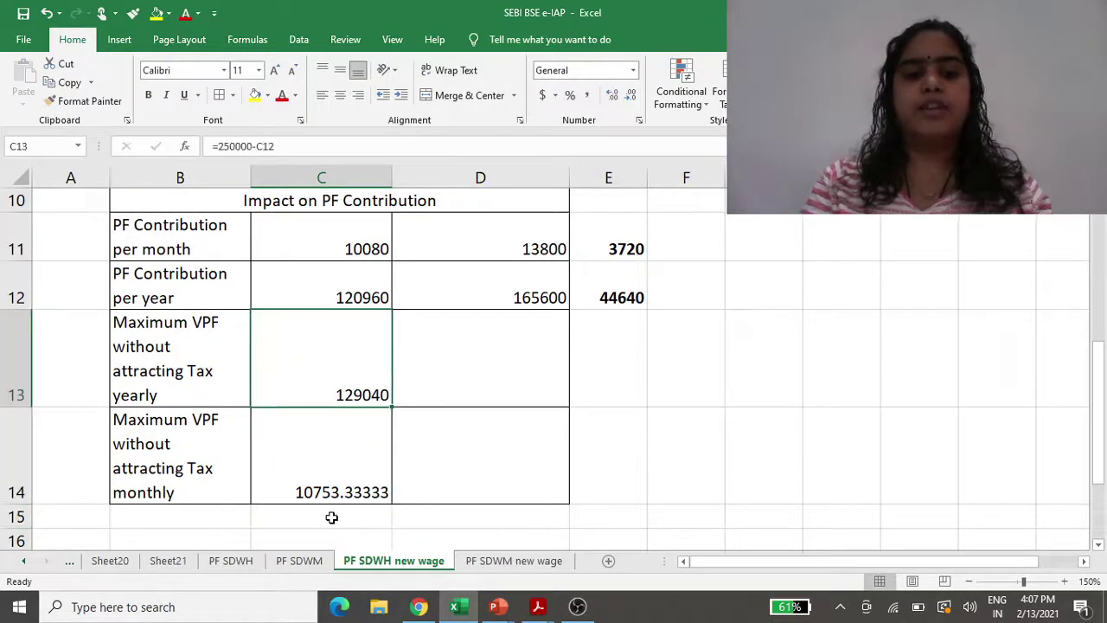
{"action": "key", "text": "shift+Down"}
{"action": "key", "text": "ctrl+c"}
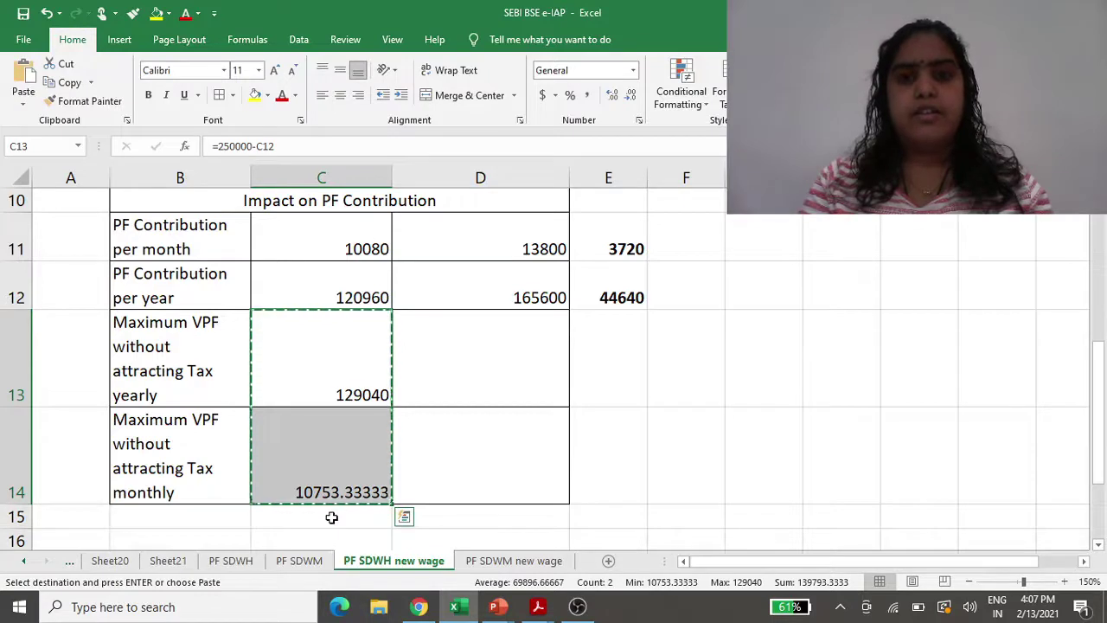
{"action": "key", "text": "Right"}
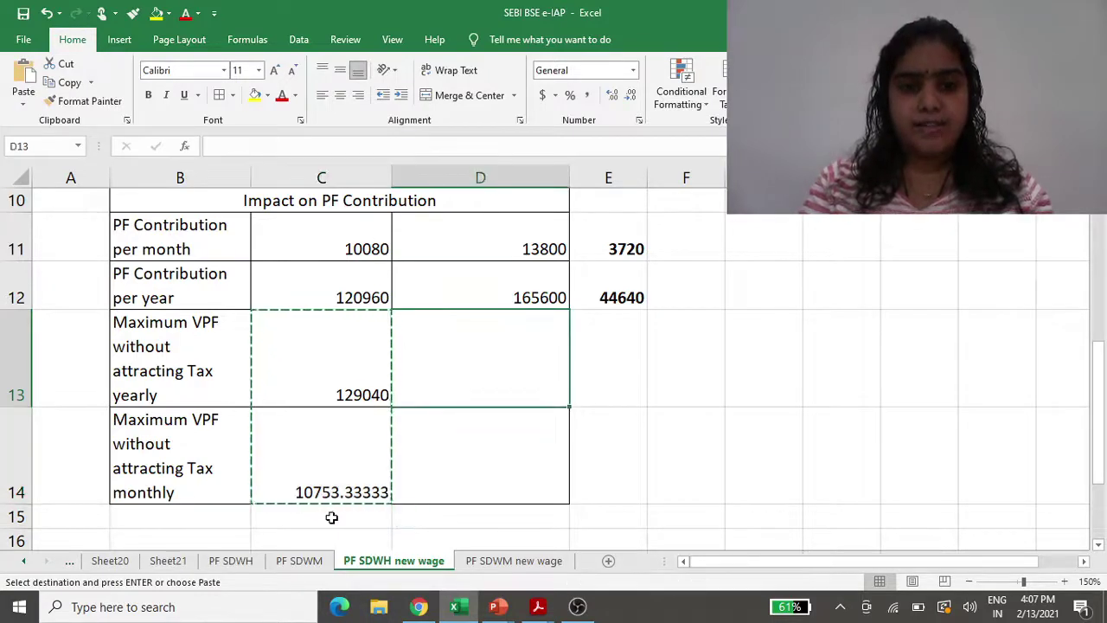
{"action": "key", "text": "ctrl+v"}
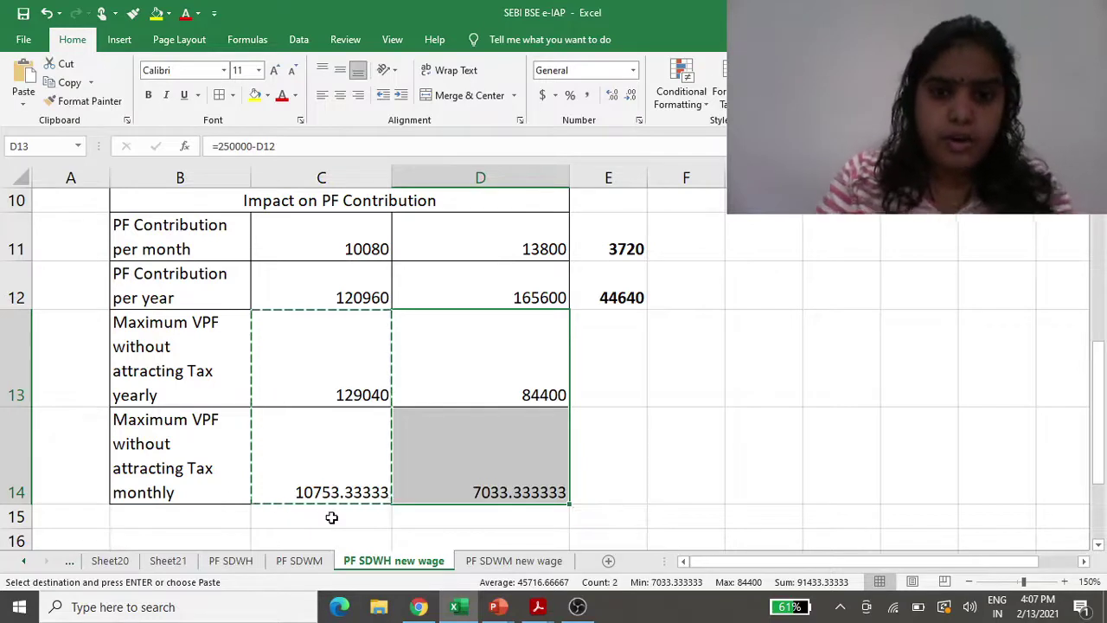
{"action": "key", "text": "Escape"}
Review the pasted VPF formulas and the new basic salary formula
{"action": "key", "text": "Down"}
{"action": "key", "text": "Up"}
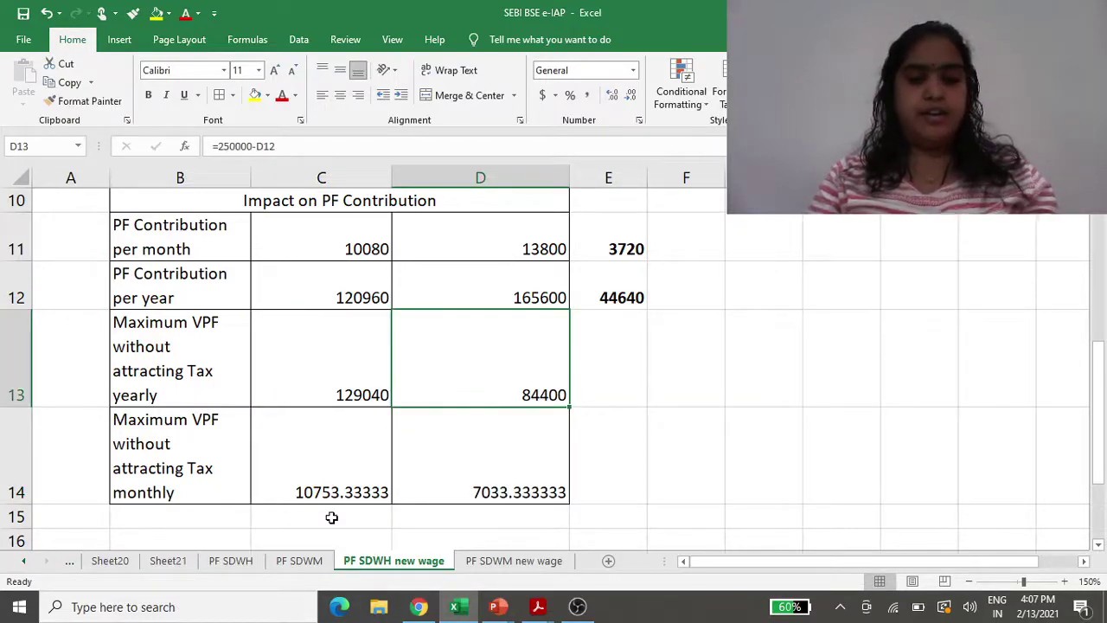
{"action": "key", "text": "Down"}
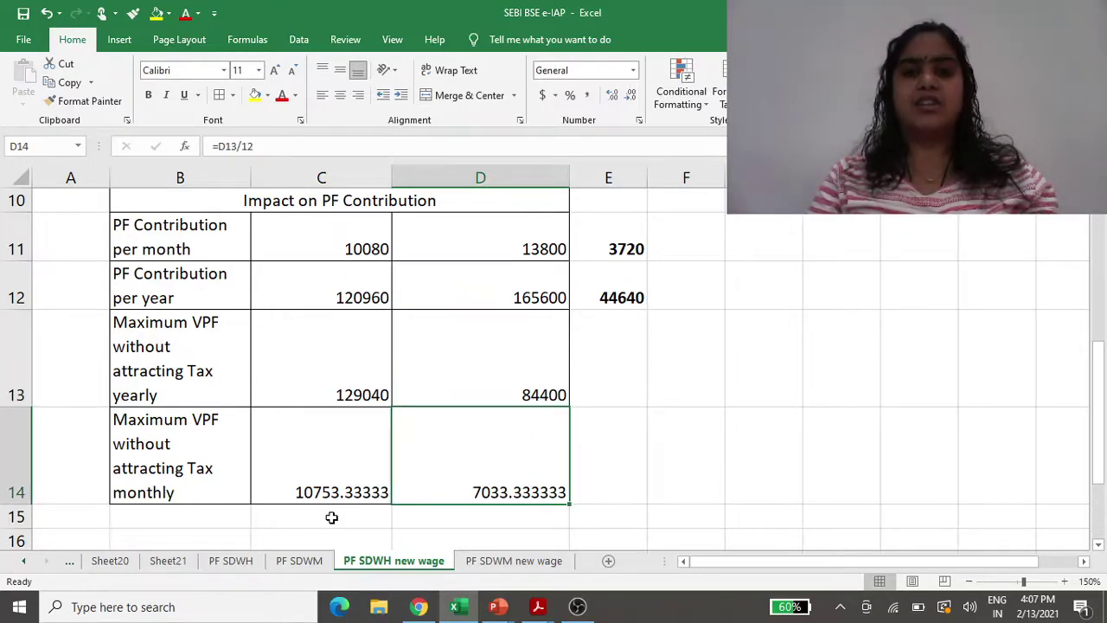
{"action": "key", "text": "Up"}
{"action": "key", "text": "Up"}
{"action": "key", "text": "Up"}
{"action": "key", "text": "Up"}
{"action": "key", "text": "Up"}
{"action": "key", "text": "Up"}
{"action": "key", "text": "Up"}
{"action": "key", "text": "Up"}
{"action": "key", "text": "Up"}
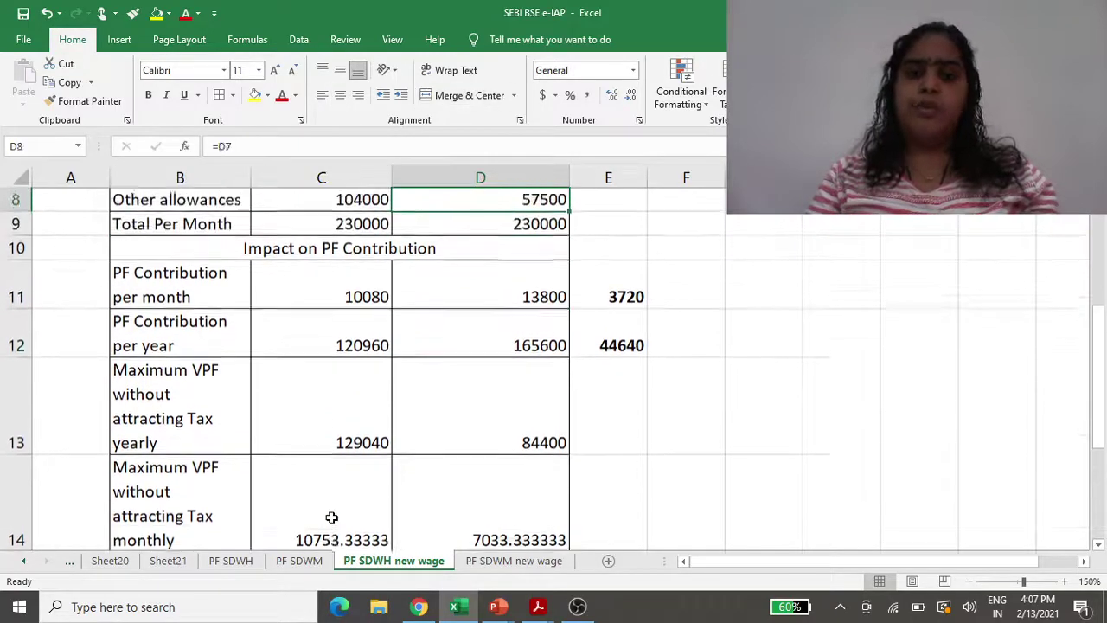
{"action": "key", "text": "Up"}
{"action": "key", "text": "Up"}
{"action": "key", "text": "Down"}
{"action": "key", "text": "Down"}
{"action": "key", "text": "Down"}
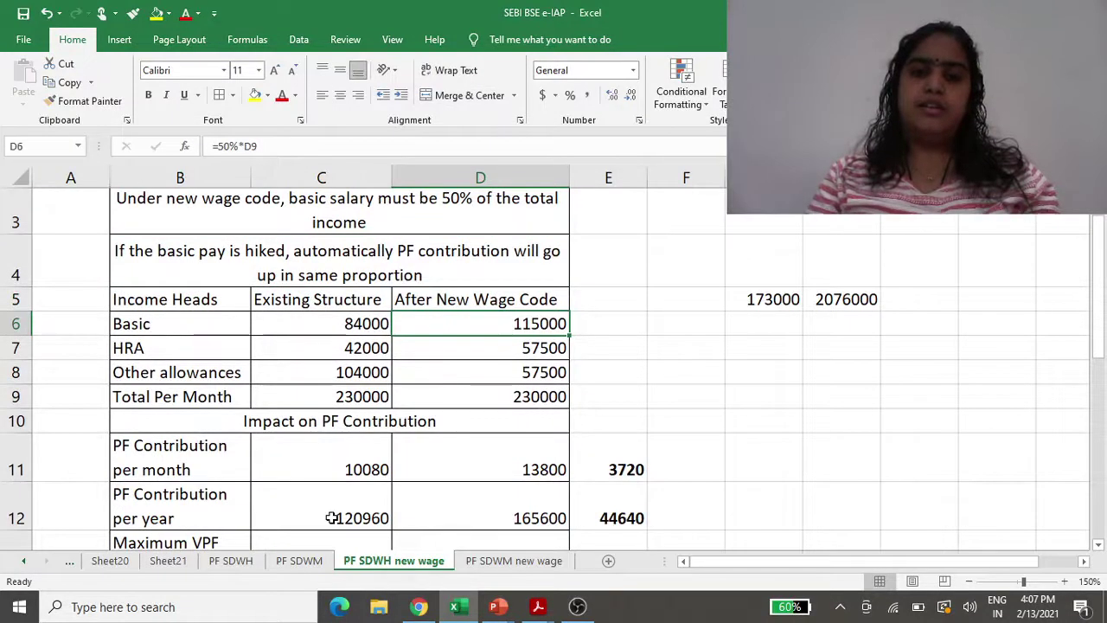